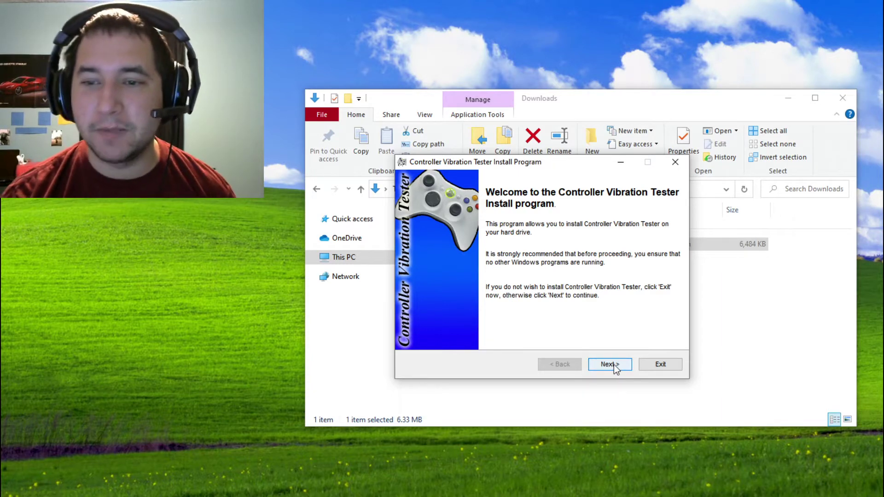
Step: Move past the welcome page and read the v1.1 changelog notes on the Information page
left_click(609, 364)
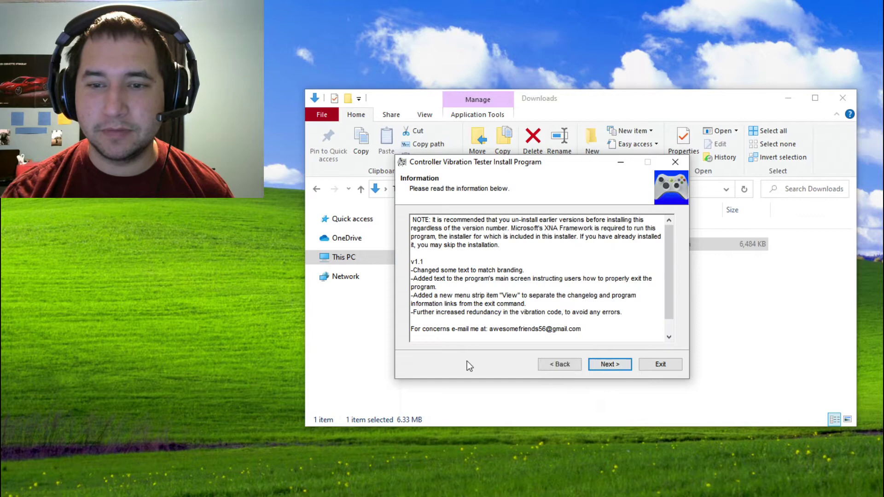
scroll(491, 296, "down", 2)
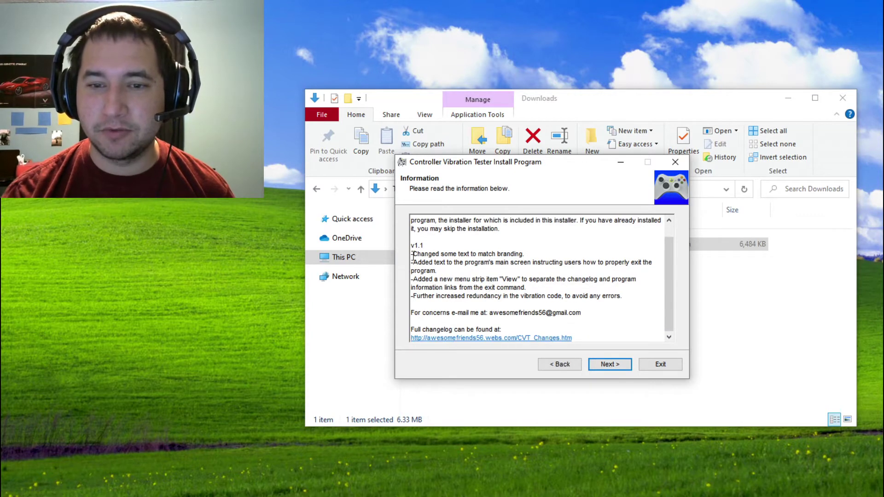
left_click_drag(411, 245, 616, 307)
left_click(628, 307)
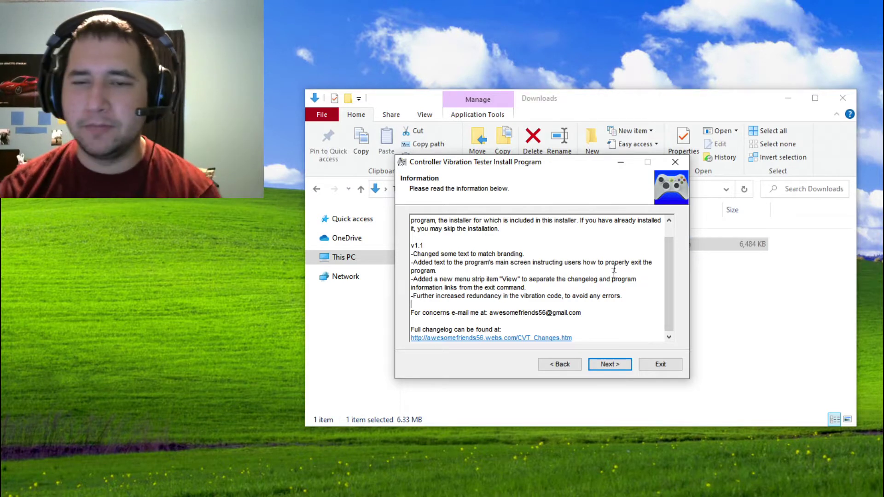
Step: Agree to the license terms ('I agree with the above terms and conditions') and continue to the Directory page
left_click(609, 364)
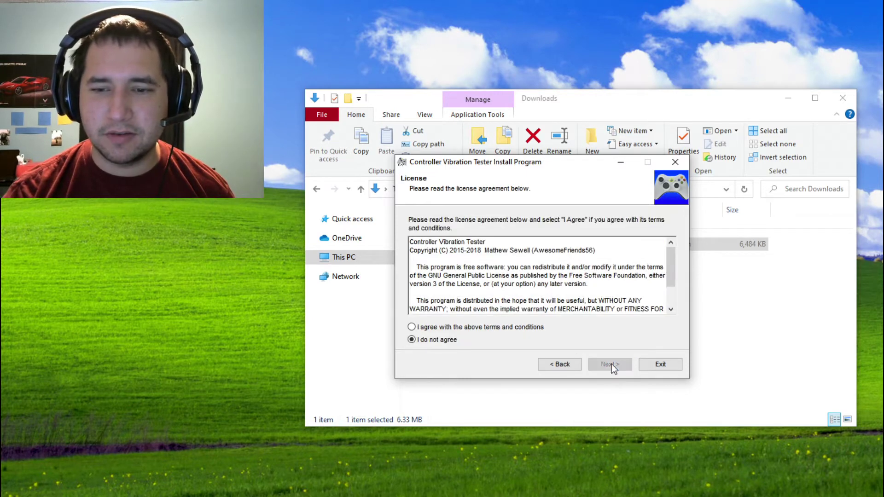
left_click(433, 327)
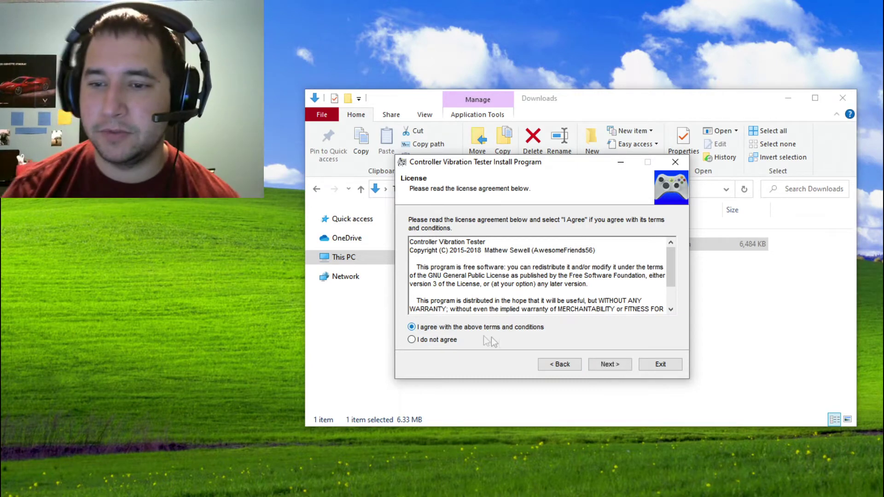
scroll(544, 272, "down", 1)
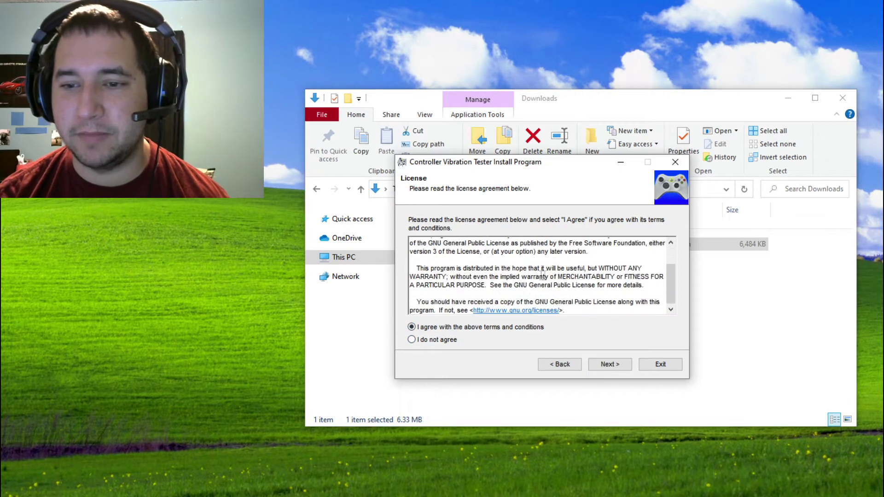
scroll(516, 273, "up", 1)
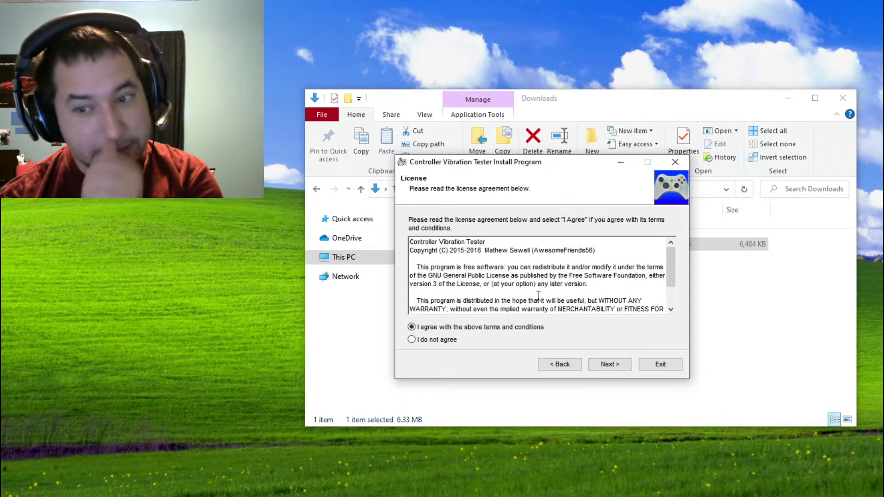
left_click(615, 364)
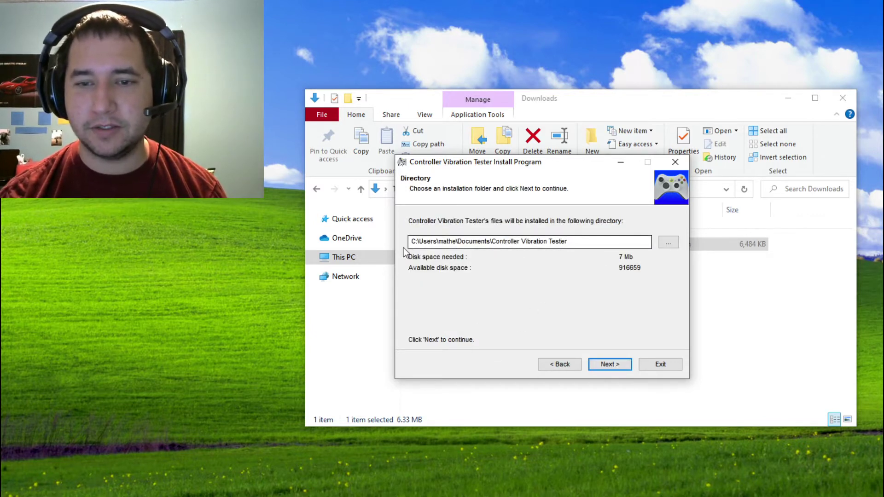
Step: Make a new 'Controller Vibration Tester' folder on Long Term Storage (E:) and use it as the install path
left_click(668, 243)
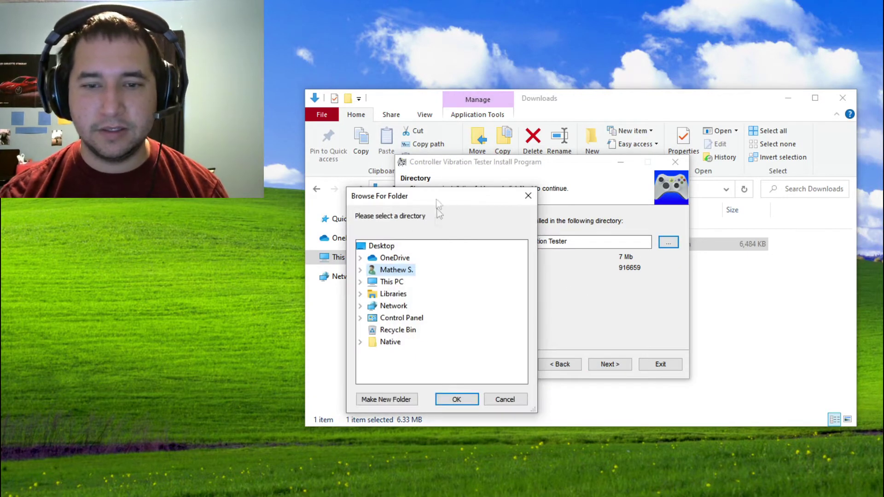
left_click(361, 282)
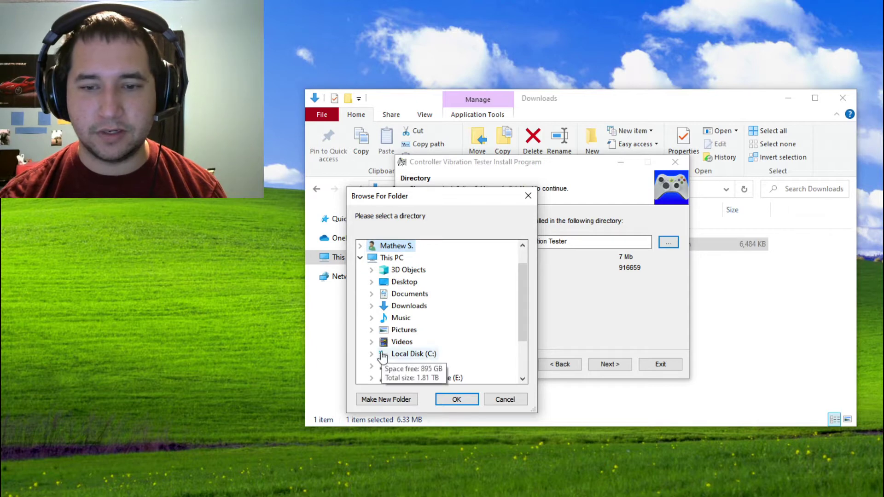
left_click(371, 378)
scroll(408, 297, "up", 2)
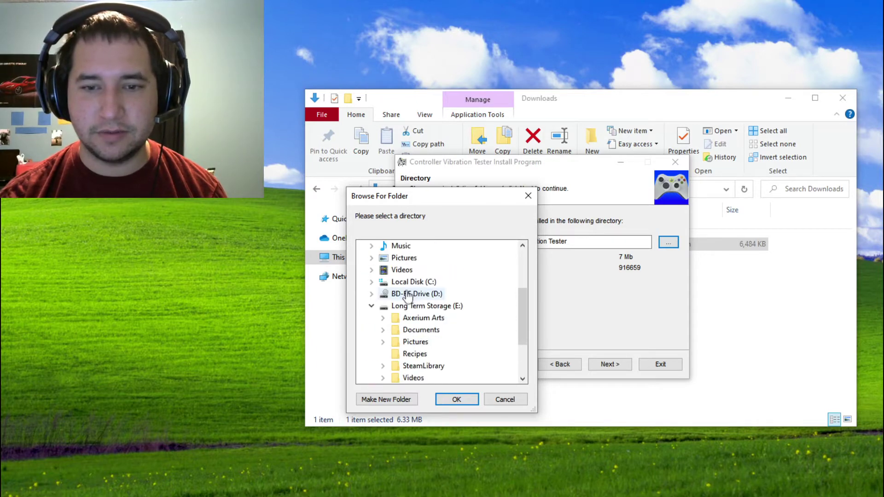
left_click(405, 306)
left_click(393, 400)
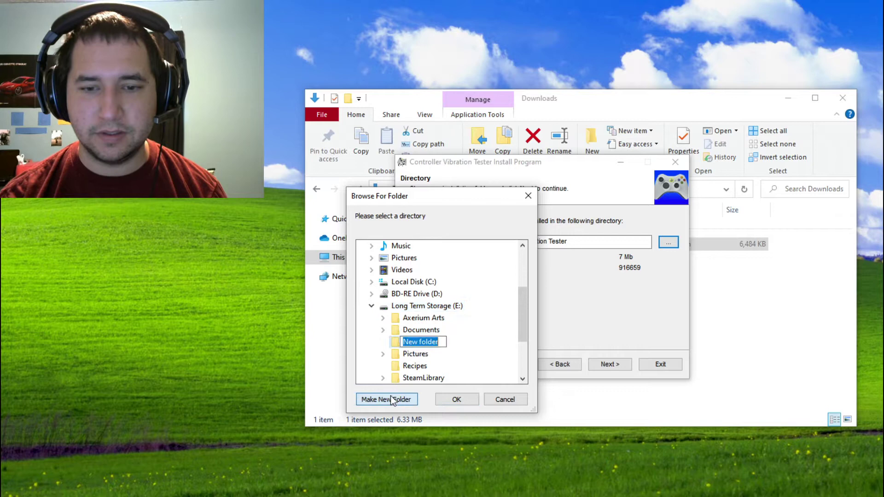
type("Con")
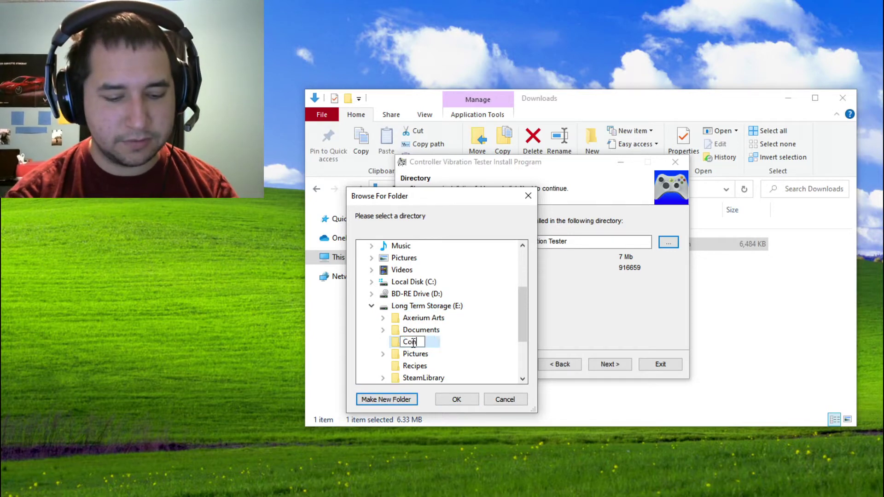
type("troller Vibration Tester")
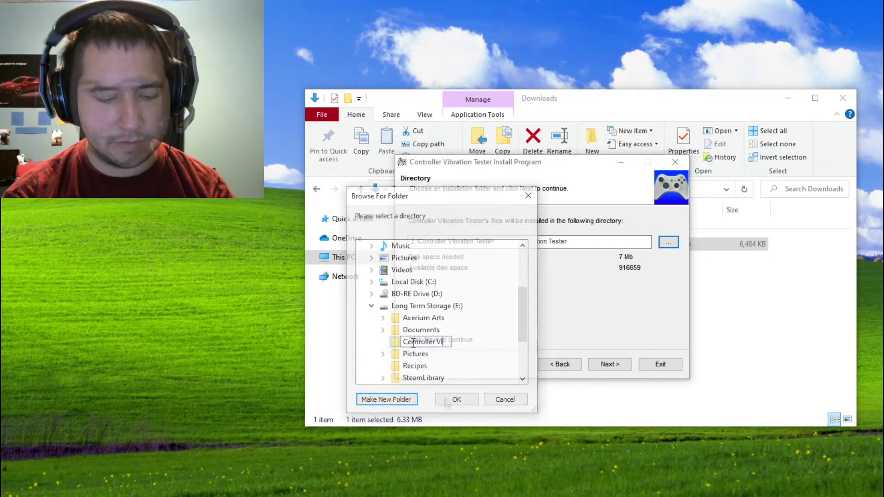
key("Return")
key("Return")
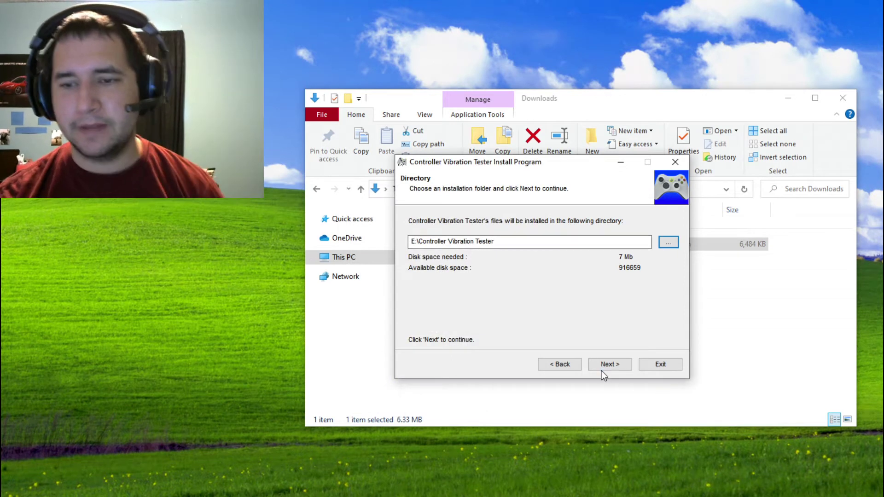
Step: Start installing the program into E:\Controller Vibration Tester
left_click(601, 368)
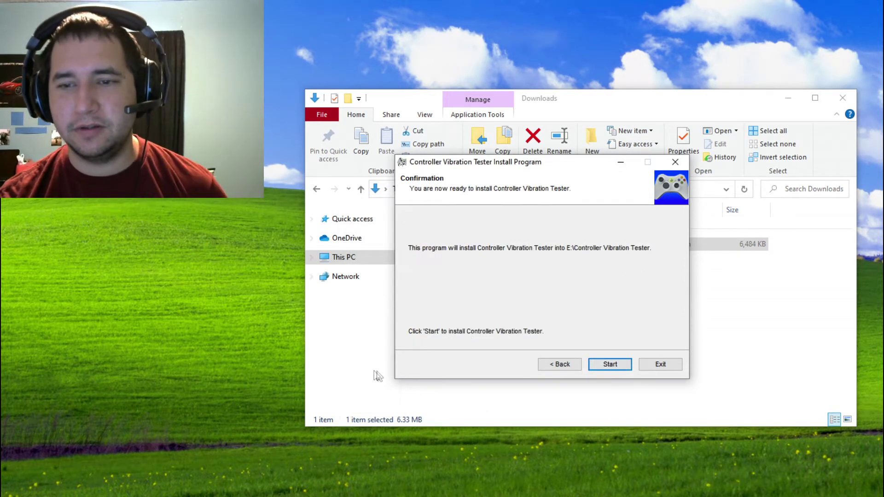
left_click(607, 364)
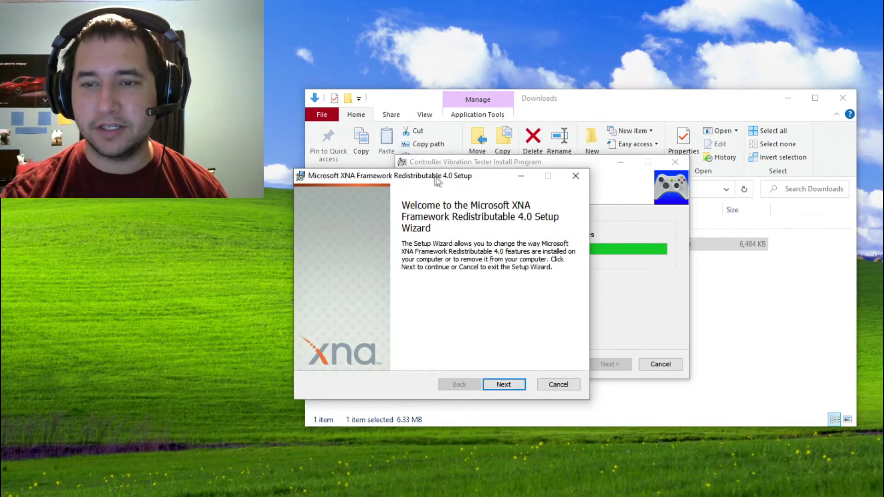
left_click_drag(435, 177, 552, 161)
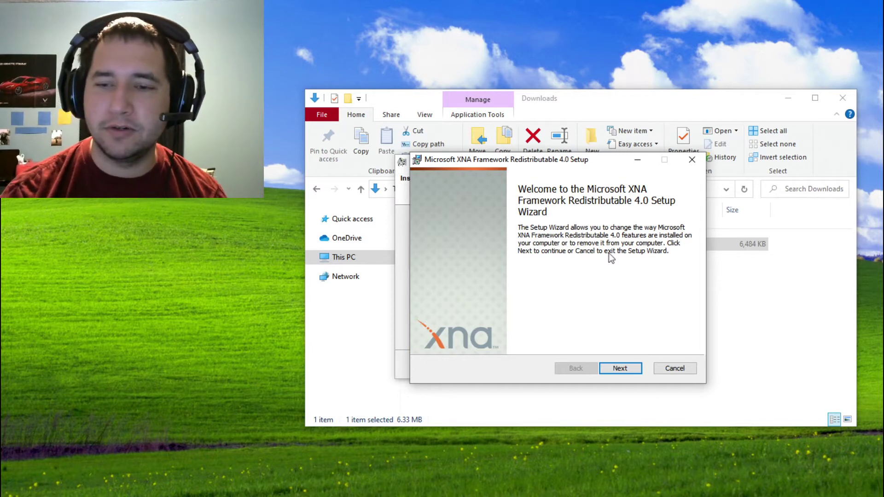
Step: Cancel the XNA Framework setup, then finish and exit the installer
left_click(666, 372)
left_click(416, 94)
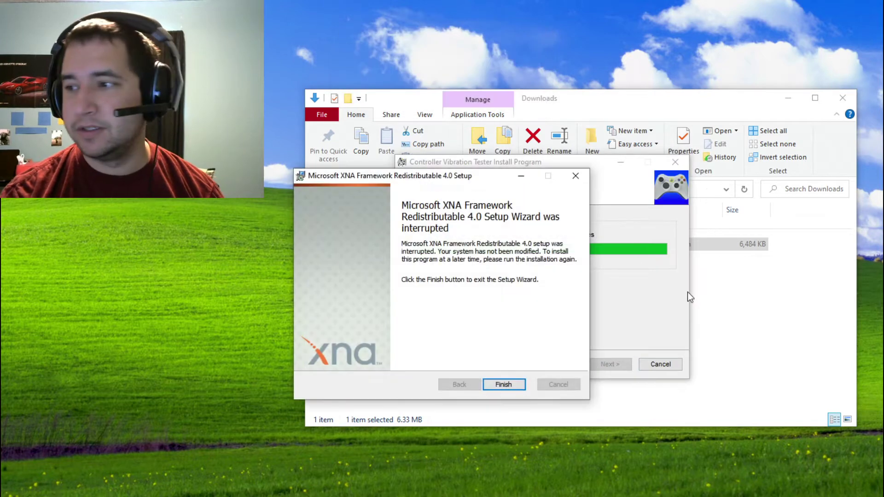
left_click(512, 387)
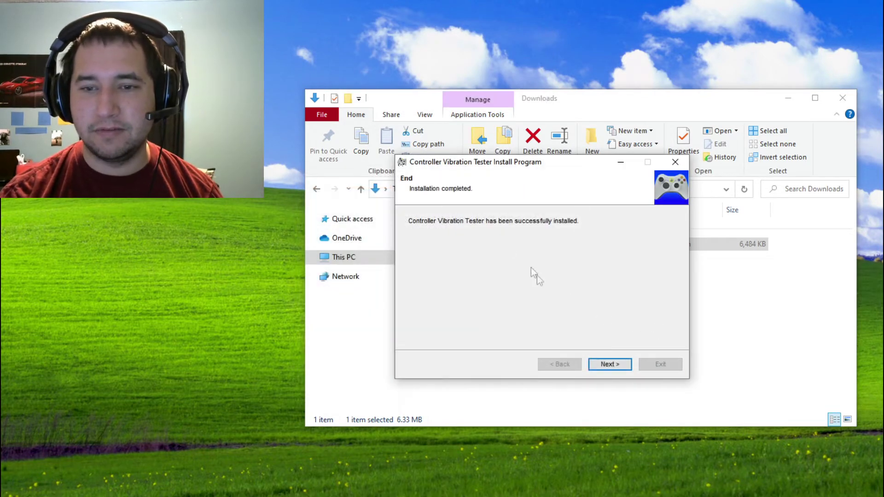
left_click(610, 364)
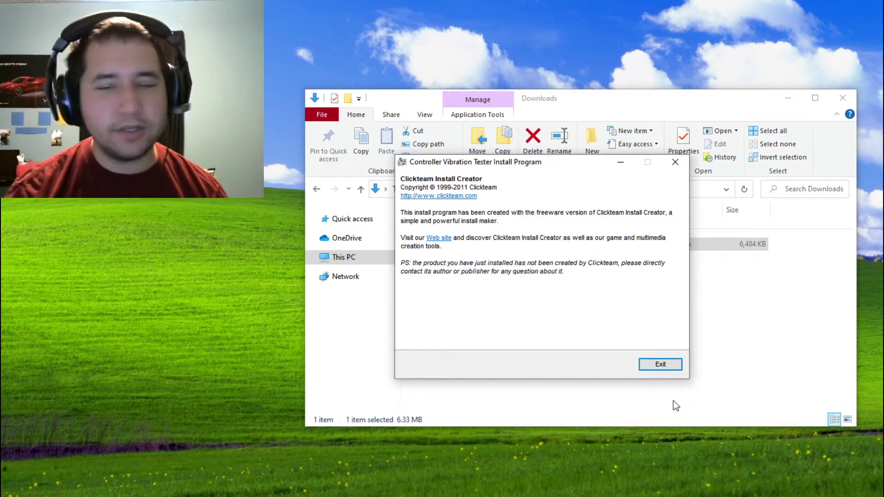
left_click(663, 364)
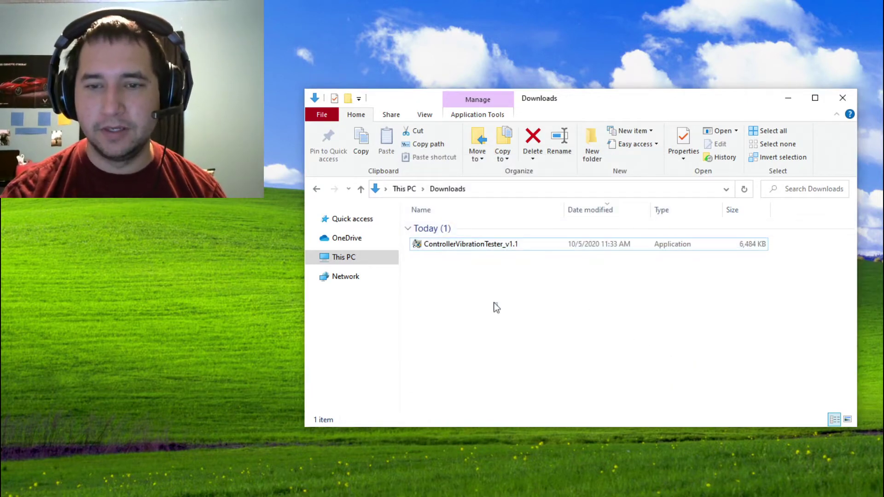
Step: Open the Controller Vibration Tester folder on Long Term Storage (E:) in File Explorer
left_click(311, 257)
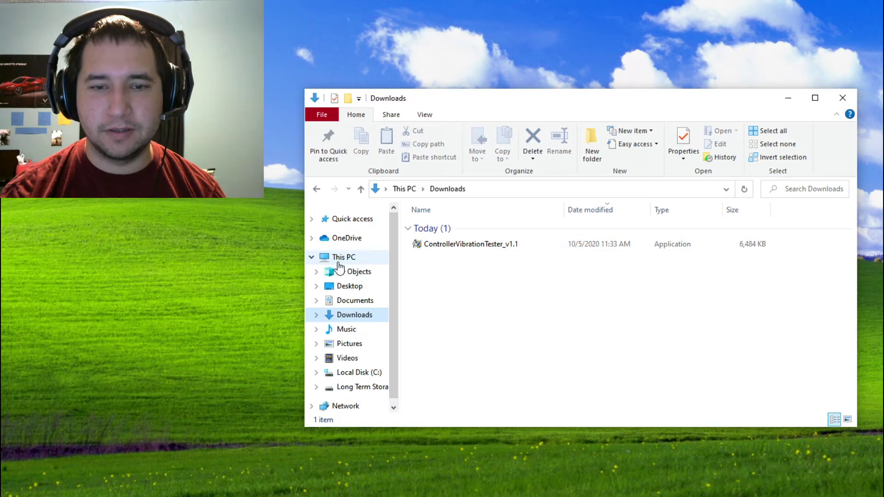
scroll(340, 341, "down", 1)
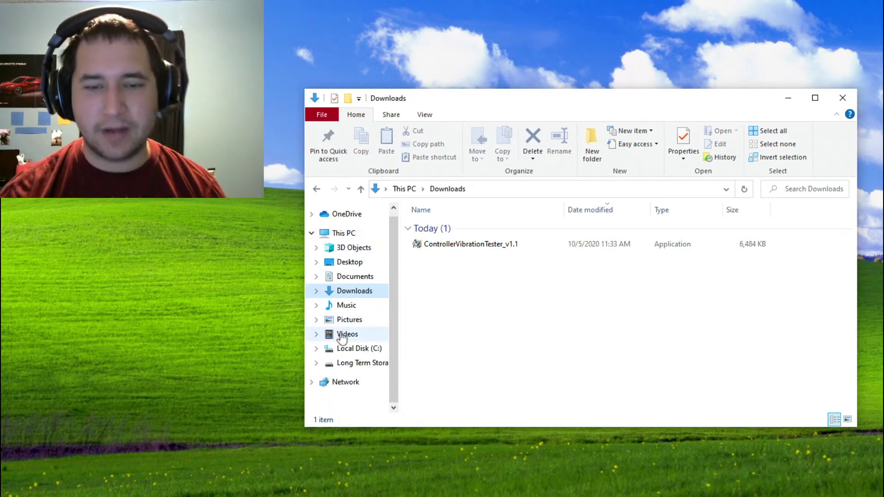
left_click(352, 366)
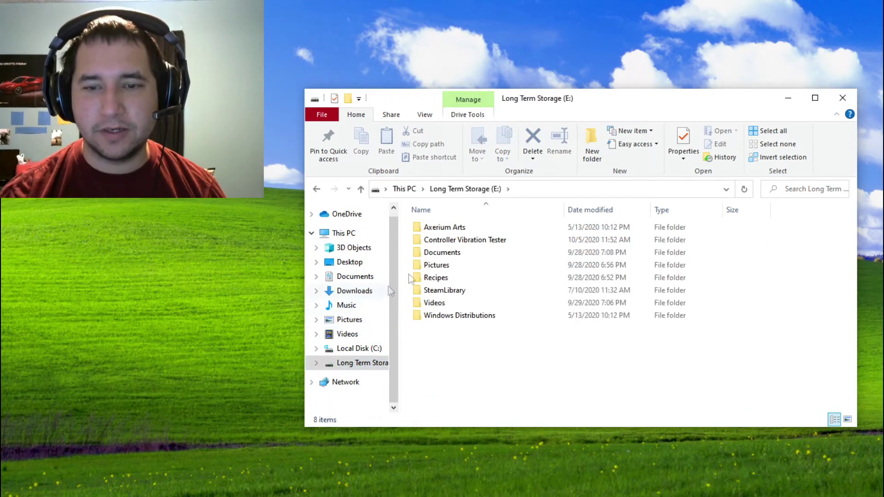
double_click(469, 241)
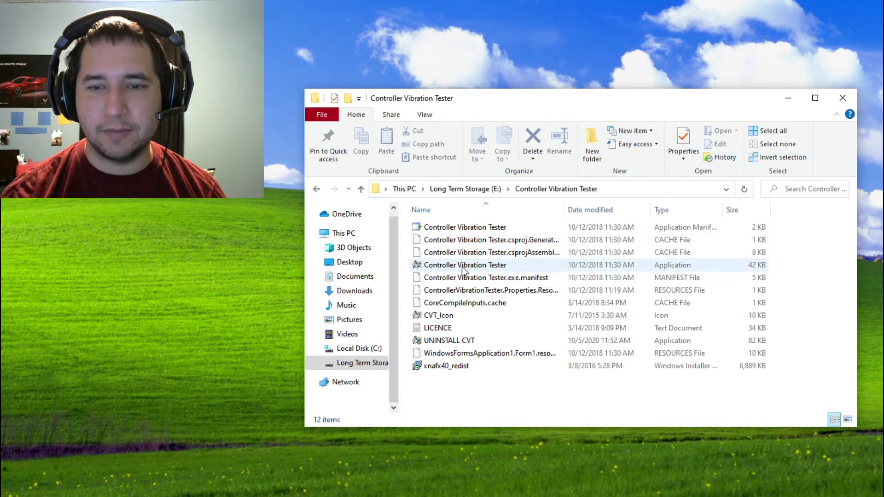
left_click_drag(532, 97, 533, 253)
Step: Create a desktop shortcut to the Controller Vibration Tester application and close the folder window
left_click_drag(461, 417, 471, 190)
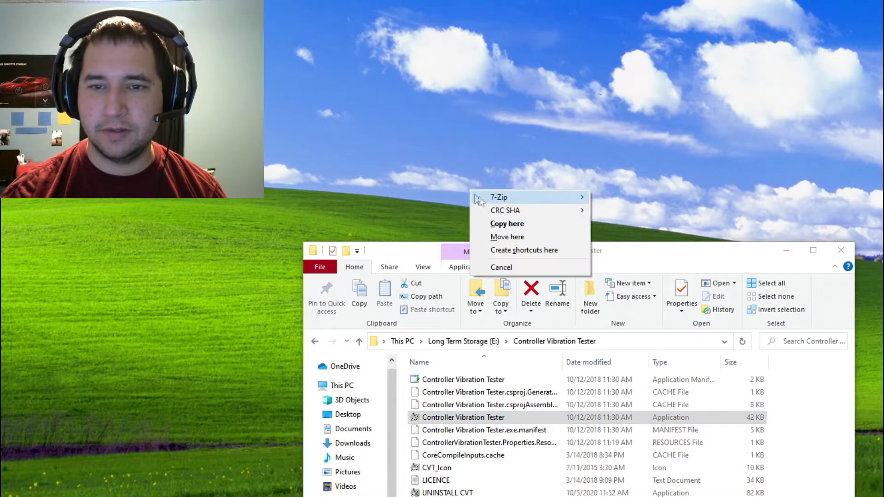
left_click(526, 251)
left_click(332, 184)
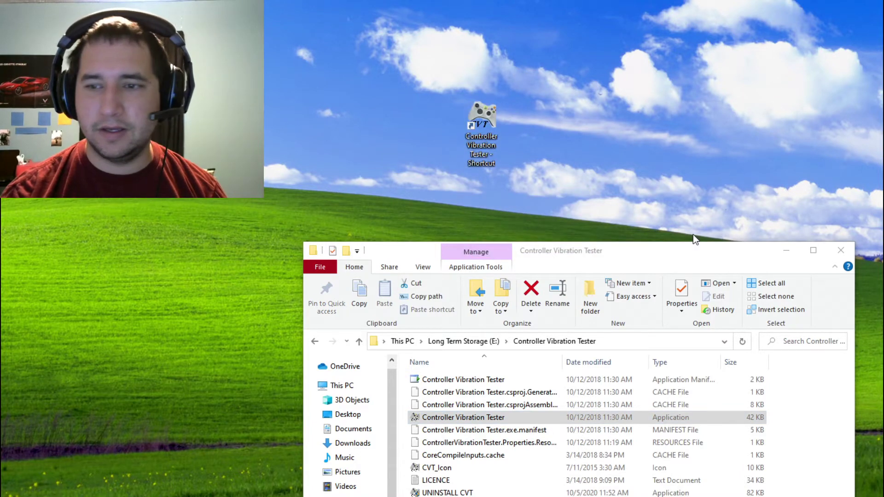
left_click(842, 256)
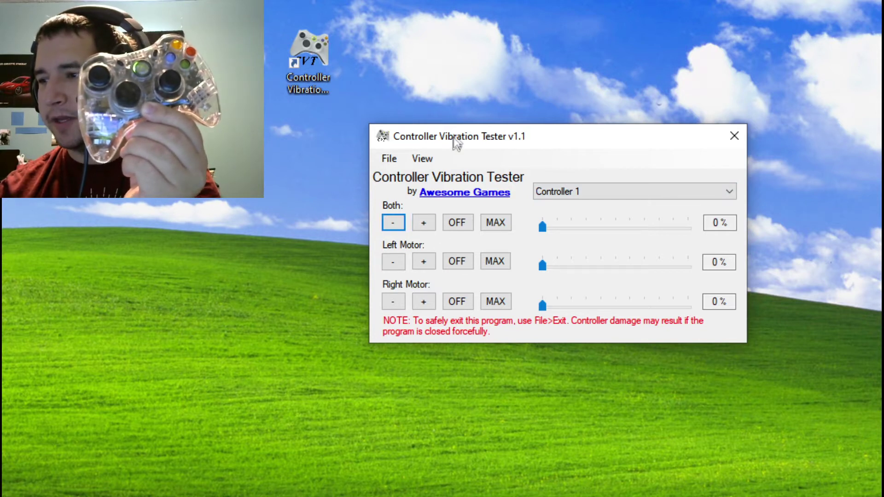
Step: Test both motors together, stepping the Both vibration up to 40% and back to 0%
left_click_drag(453, 138, 453, 125)
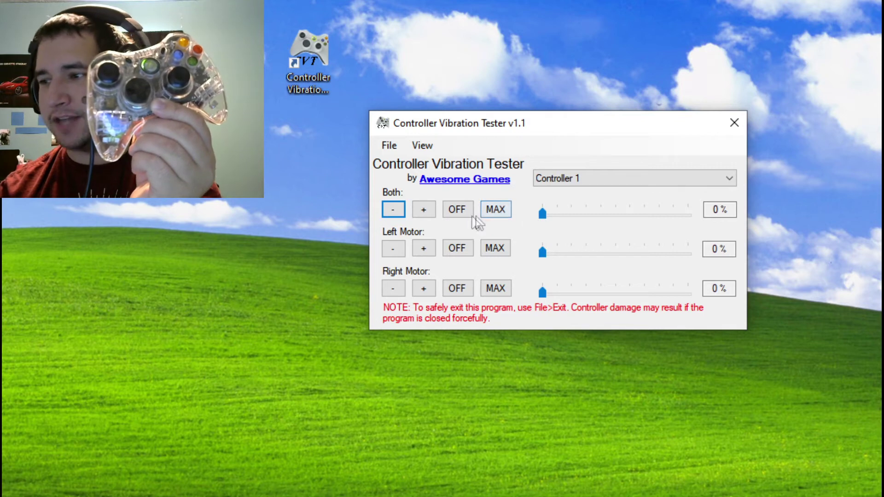
left_click_drag(543, 214, 525, 223)
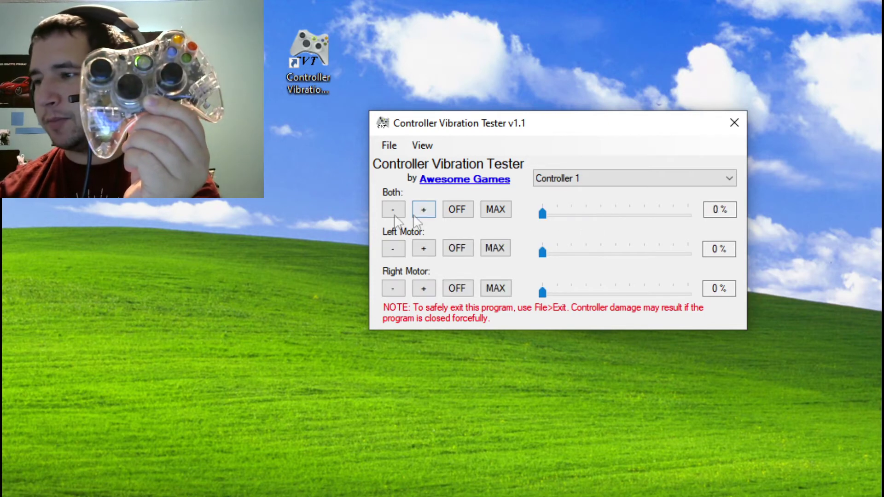
left_click(422, 211)
left_click(422, 212)
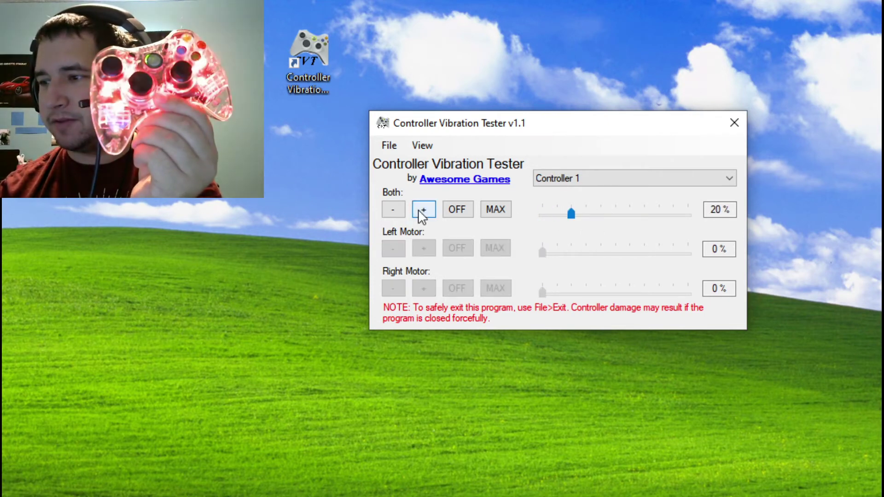
left_click(421, 210)
left_click(421, 210)
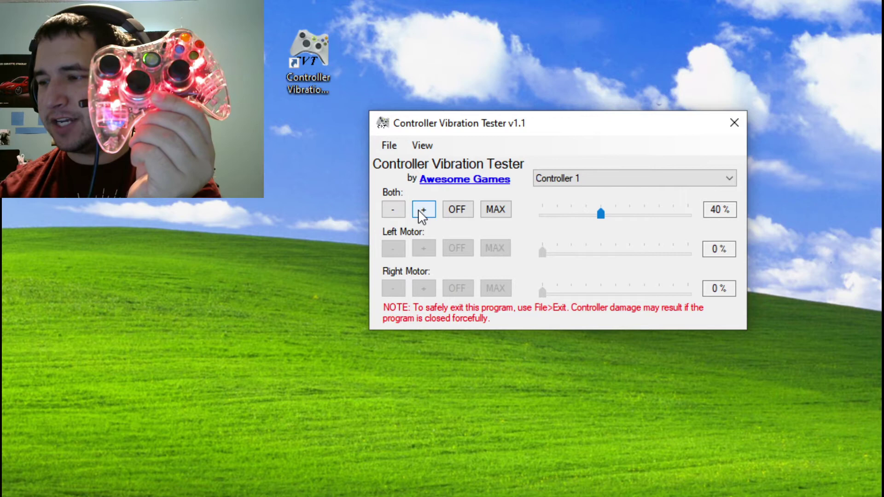
left_click(391, 212)
left_click(391, 211)
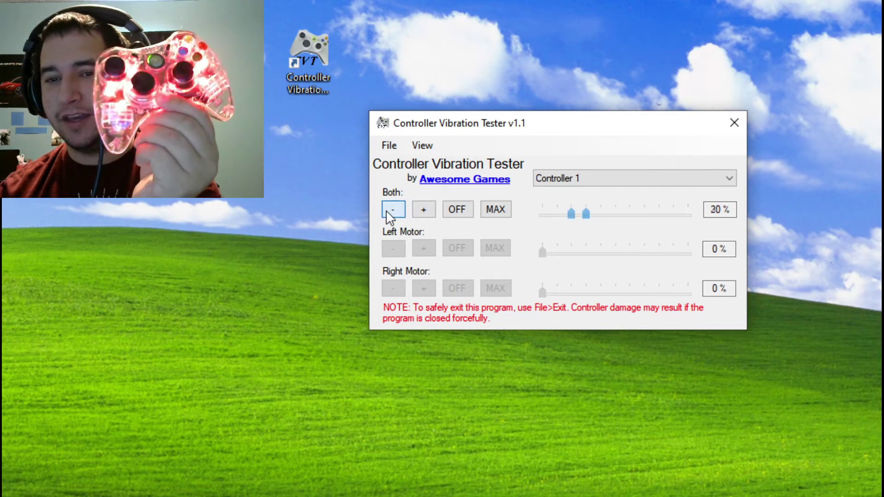
left_click(390, 212)
left_click(391, 212)
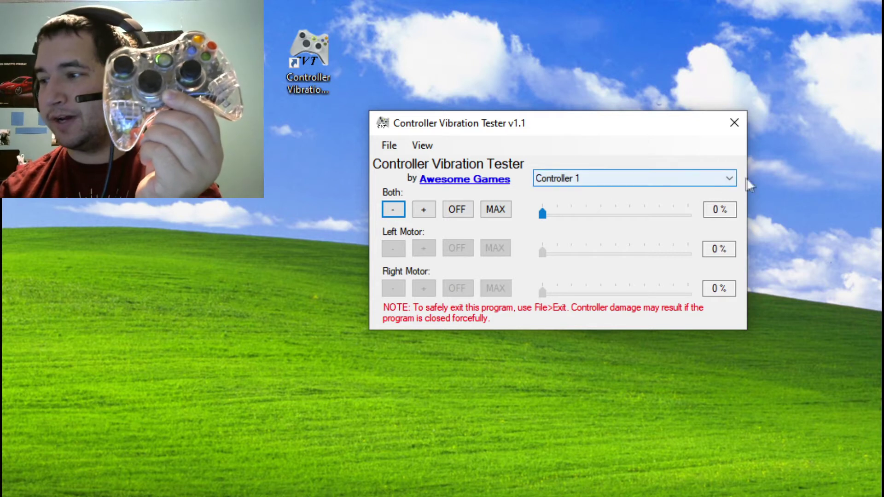
double_click(716, 211)
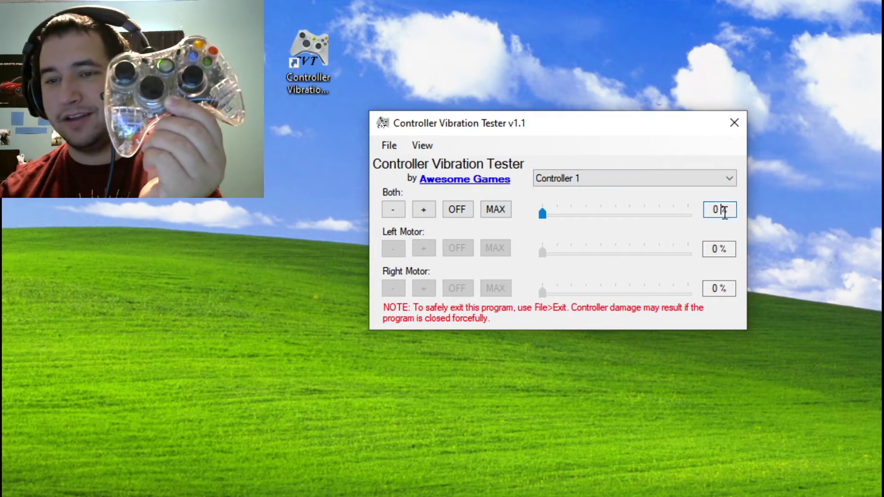
mouse_move(544, 214)
left_mouse_down()
mouse_move(667, 214)
mouse_move(542, 214)
mouse_move(693, 225)
mouse_move(541, 216)
left_mouse_up()
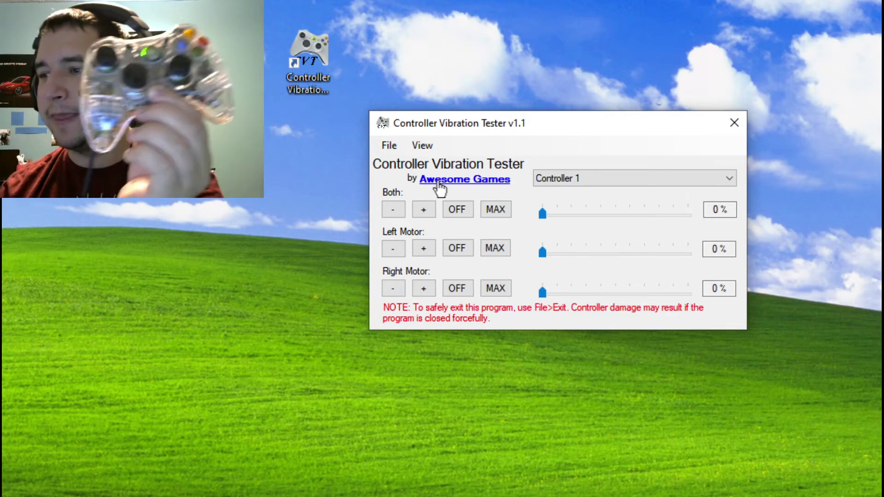
left_click(427, 213)
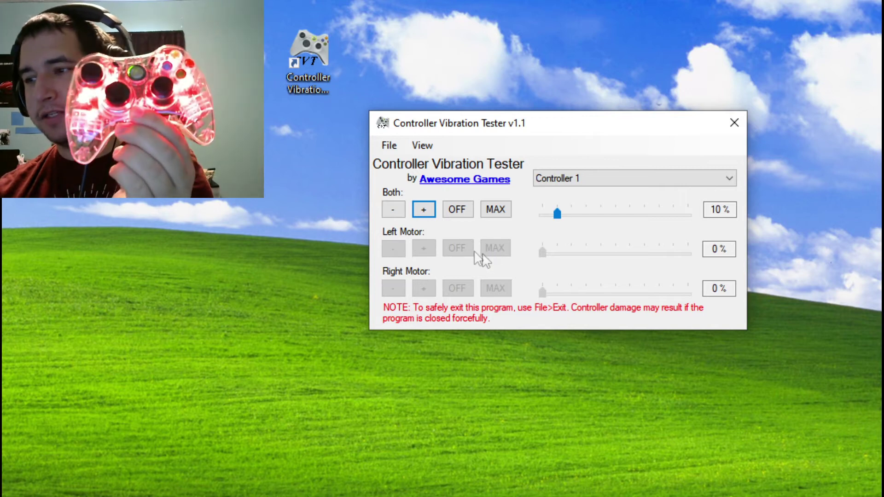
left_click(394, 210)
left_click(420, 214)
left_click(395, 211)
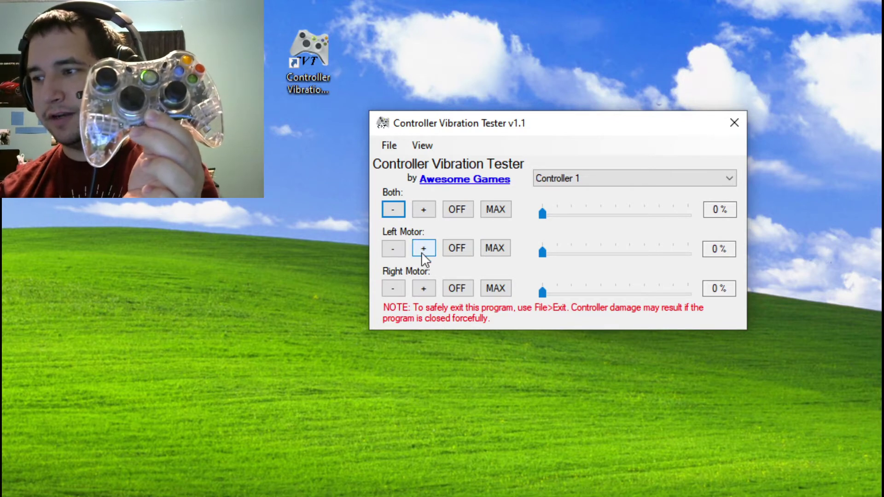
Step: Run the left motor up to 80% vibration and back down to 0%
left_click(421, 252)
left_click(422, 252)
left_click(421, 252)
left_click(422, 253)
left_click(424, 250)
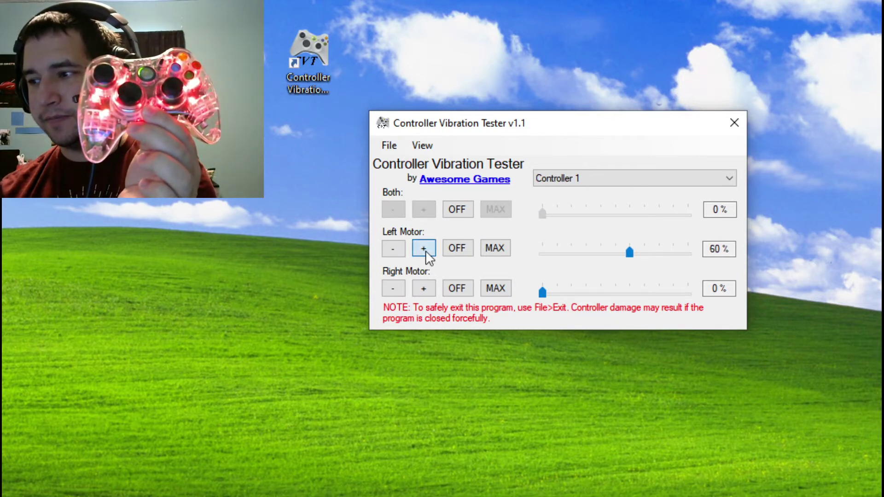
left_click(424, 250)
left_click(425, 250)
left_click(394, 249)
left_click(394, 249)
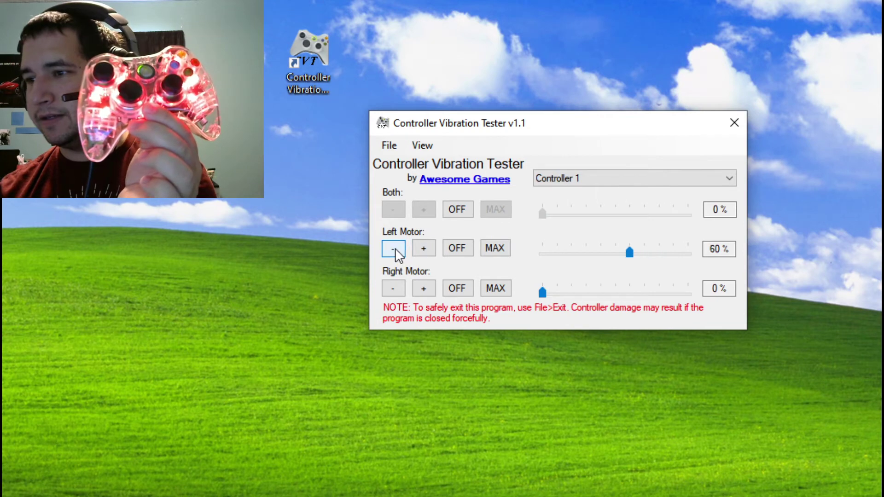
left_click(395, 250)
left_click(394, 250)
left_click(394, 250)
left_click(394, 250)
left_click(394, 250)
left_click(394, 250)
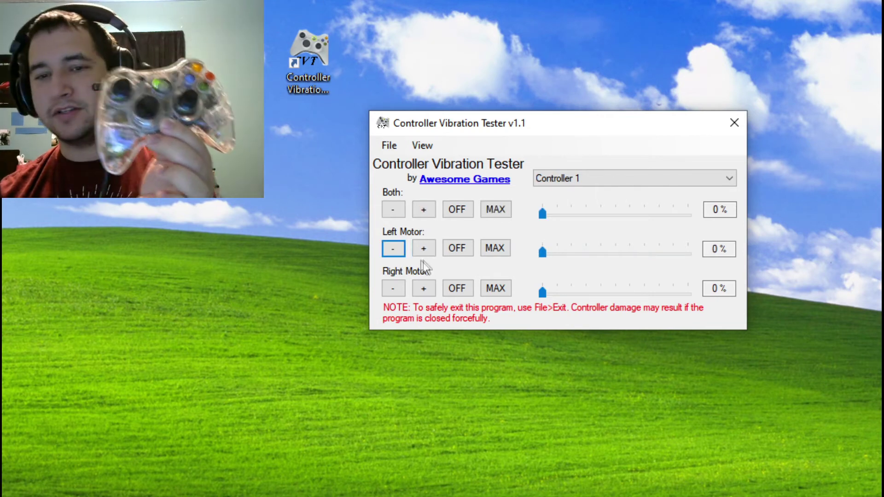
Step: Ramp the right motor up to 80% and back to zero, twice
left_click(424, 289)
left_click(424, 289)
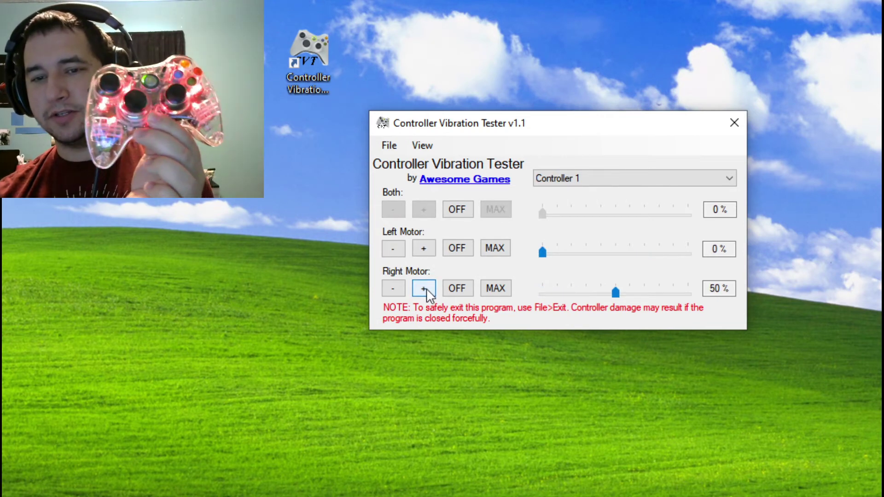
left_click(425, 290)
left_click(424, 289)
left_click(424, 289)
left_click(395, 290)
left_click(394, 289)
left_click(394, 289)
left_click(395, 289)
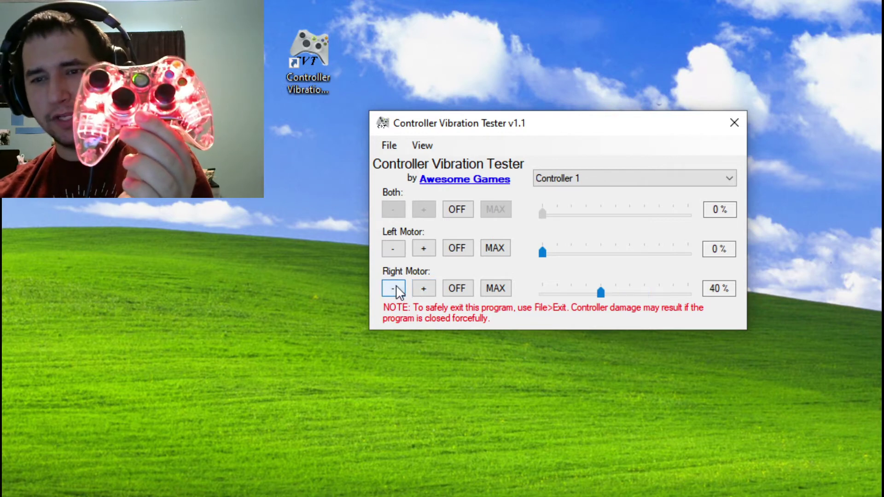
left_click(394, 290)
left_click(395, 289)
left_click(394, 289)
left_click(394, 289)
left_click(424, 289)
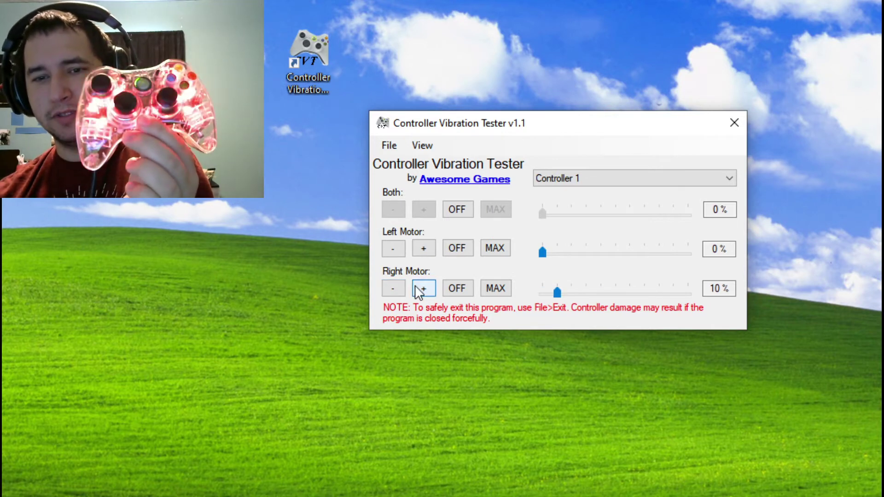
left_click(424, 289)
left_click(424, 289)
left_click(423, 289)
left_click(424, 289)
left_click(424, 289)
left_click(424, 289)
left_click(394, 289)
left_click(394, 289)
left_click(394, 289)
left_click(394, 290)
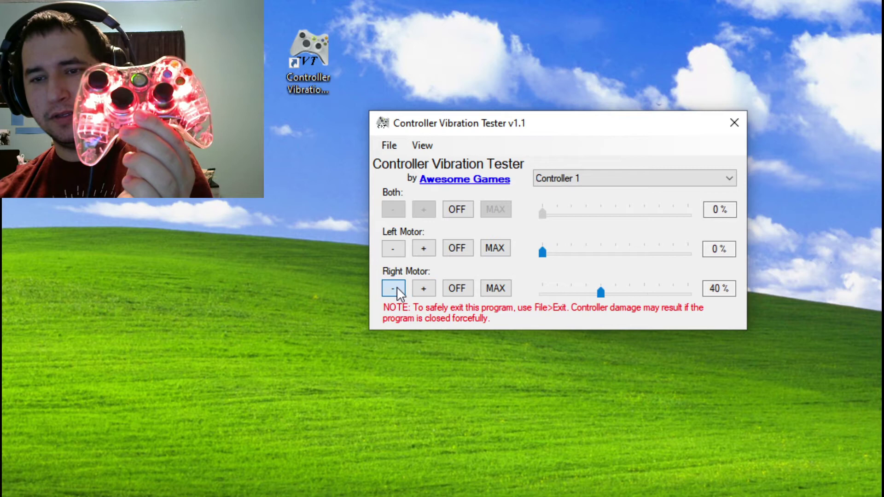
left_click(394, 289)
left_click(394, 289)
left_click(394, 289)
left_click(394, 290)
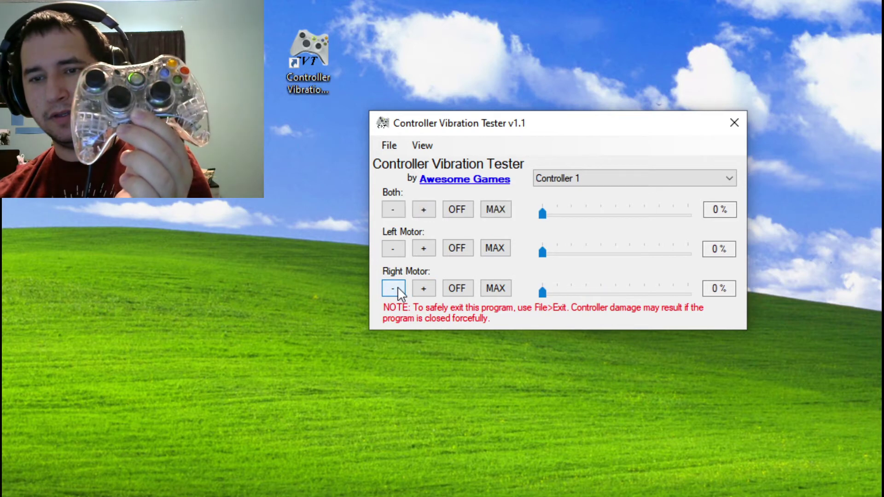
Step: Run the left motor at 30% and stop it, twice
left_click(427, 254)
left_click(427, 254)
left_click(426, 254)
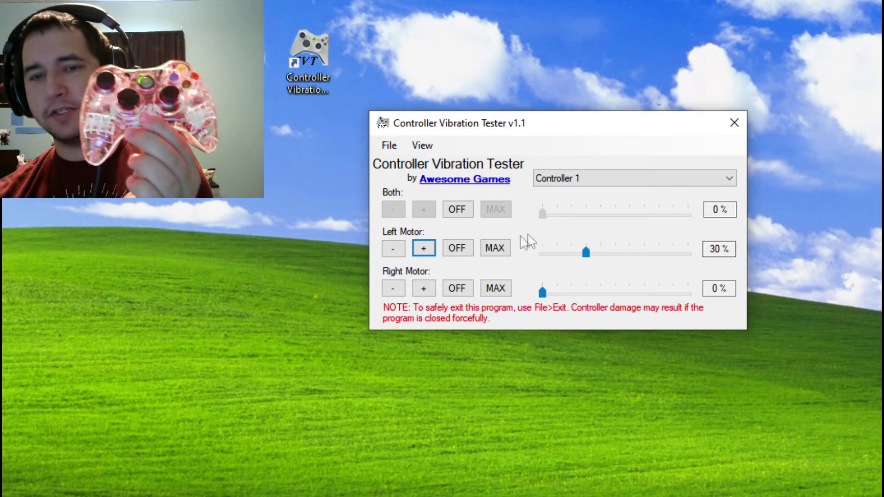
left_click(392, 251)
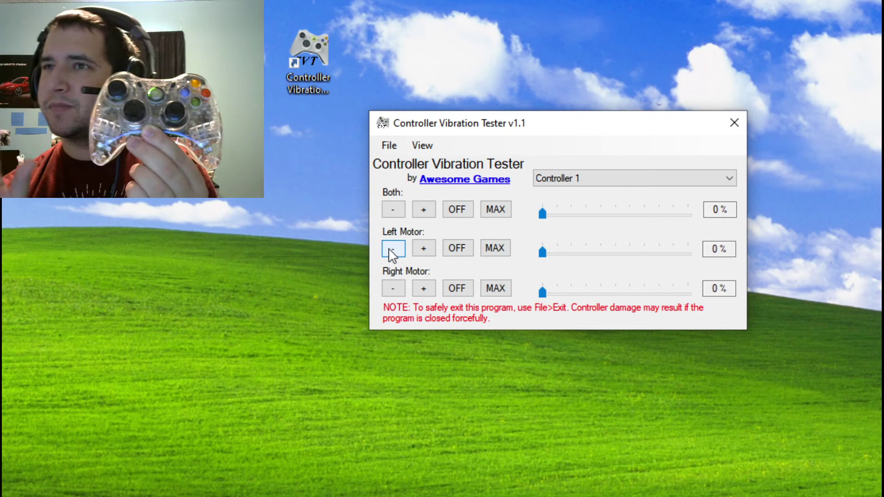
left_click(392, 252)
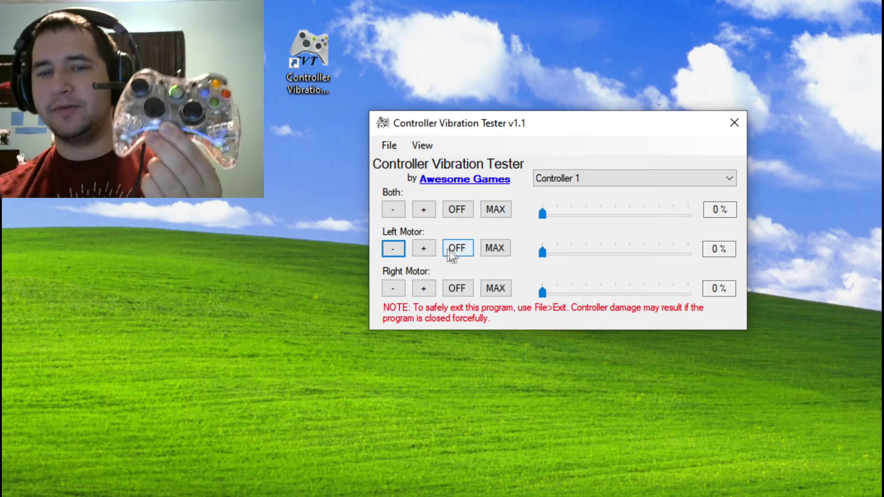
left_click(399, 252)
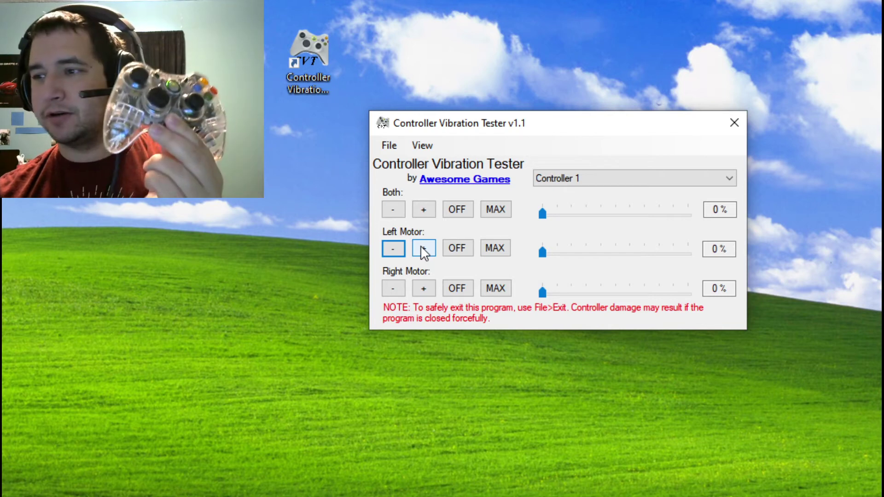
left_click(422, 251)
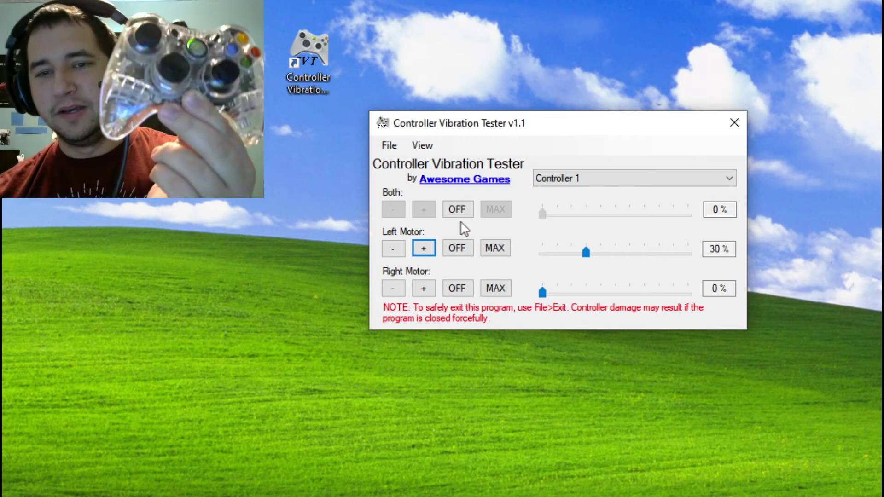
left_click(394, 253)
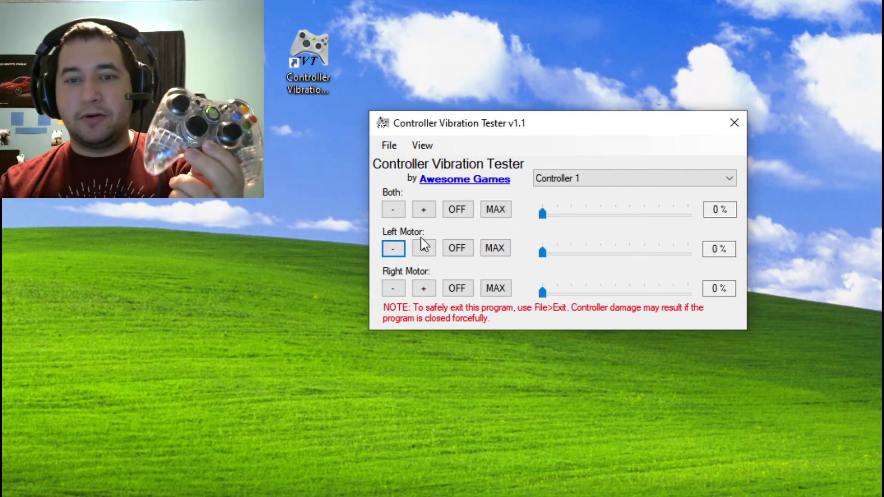
Step: Run the left motor at 40% and the right at 30%, then switch both off
left_click(423, 250)
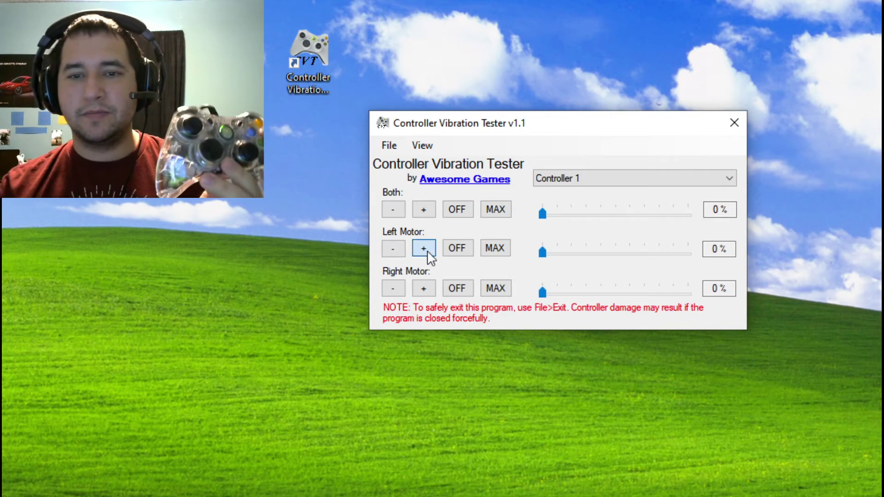
left_click(423, 291)
left_click(423, 291)
left_click(423, 289)
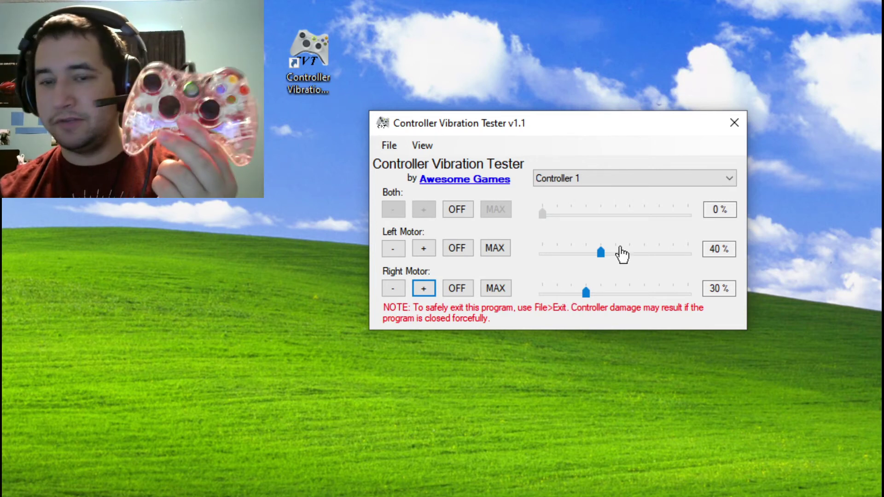
left_click(454, 213)
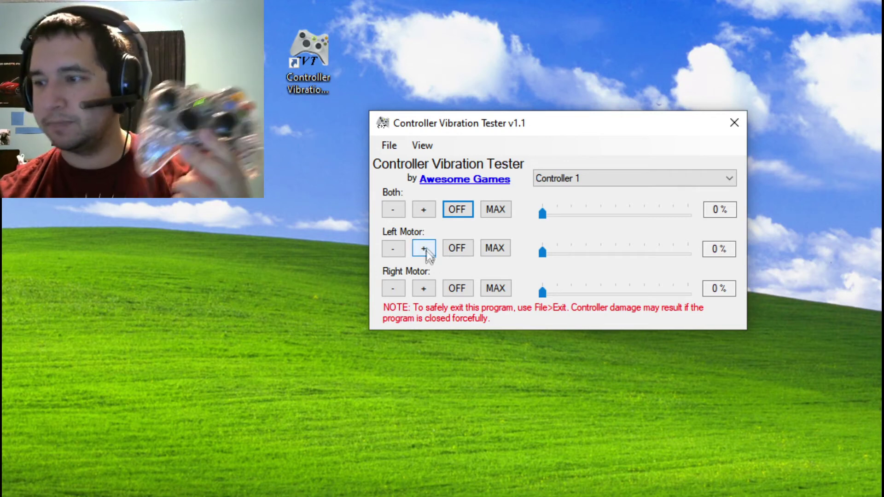
Step: Raise the left and right motors' vibration, then close the tester while they run
left_click(426, 251)
left_click(426, 251)
left_click(426, 251)
left_click(425, 250)
left_click(423, 291)
left_click(423, 290)
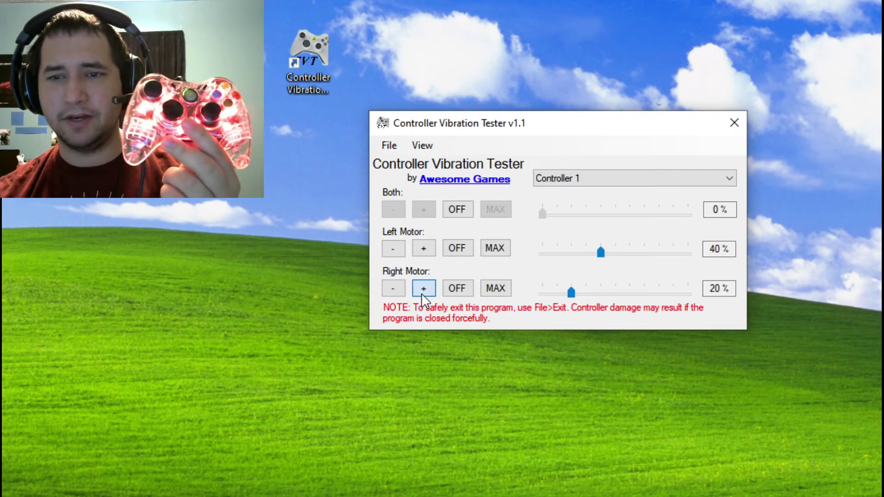
left_click(423, 290)
left_click(734, 123)
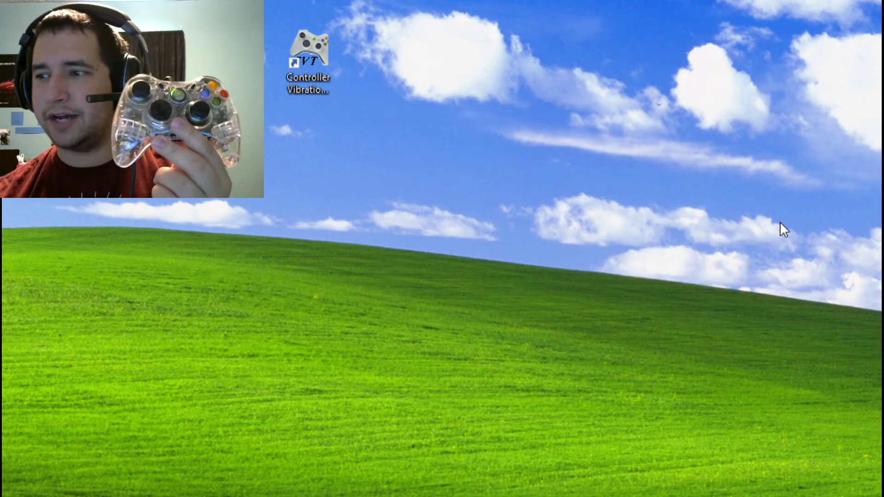
Step: Relaunch from the desktop shortcut, run the left motor at 40% and the right motor, then File > Exit
double_click(311, 57)
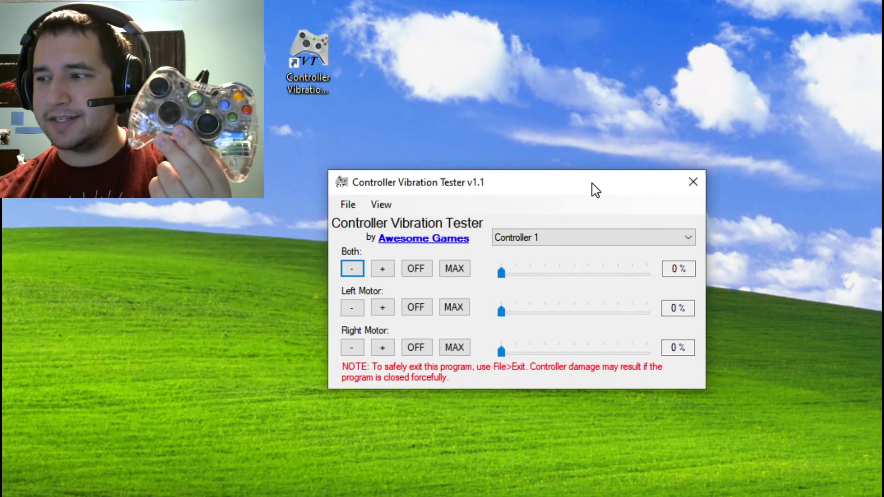
left_click(381, 308)
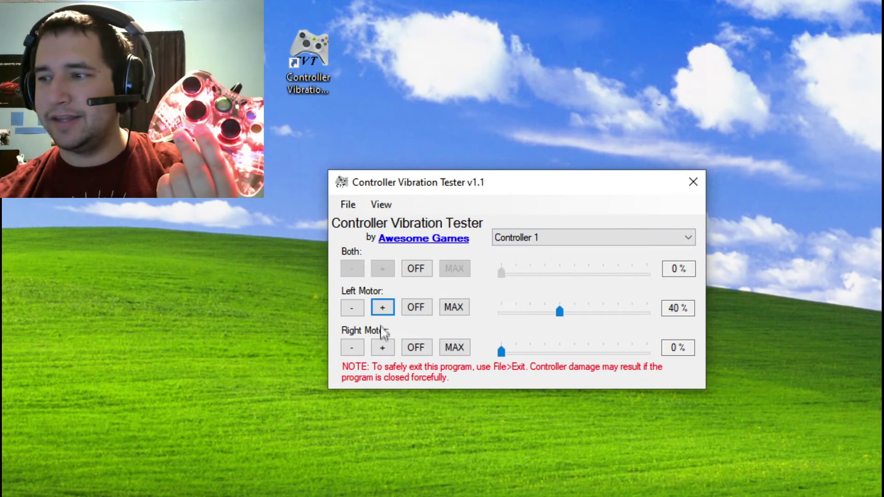
left_click(380, 348)
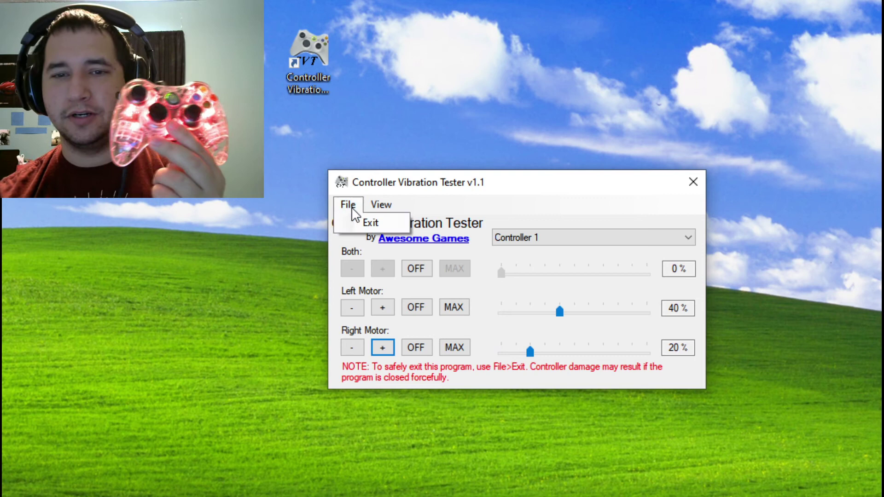
left_click(361, 224)
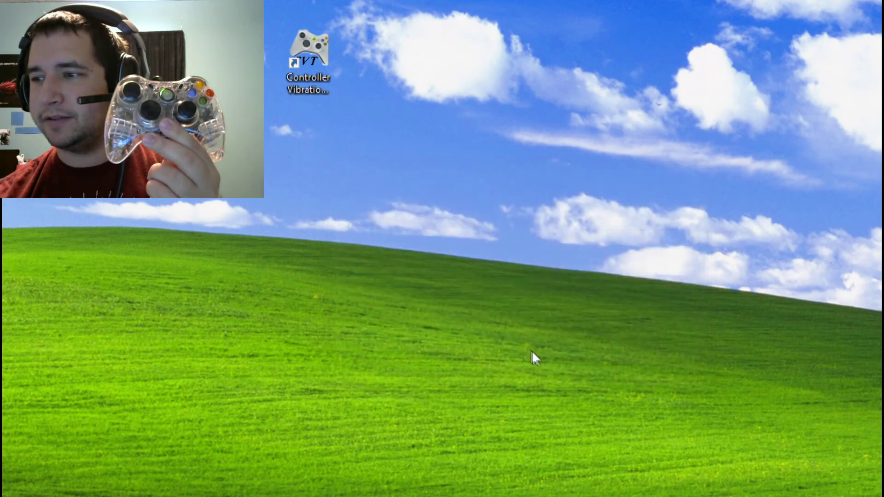
Step: Launch the tester from the desktop shortcut, keep Controller 1, and visit the Awesome Games website
double_click(300, 46)
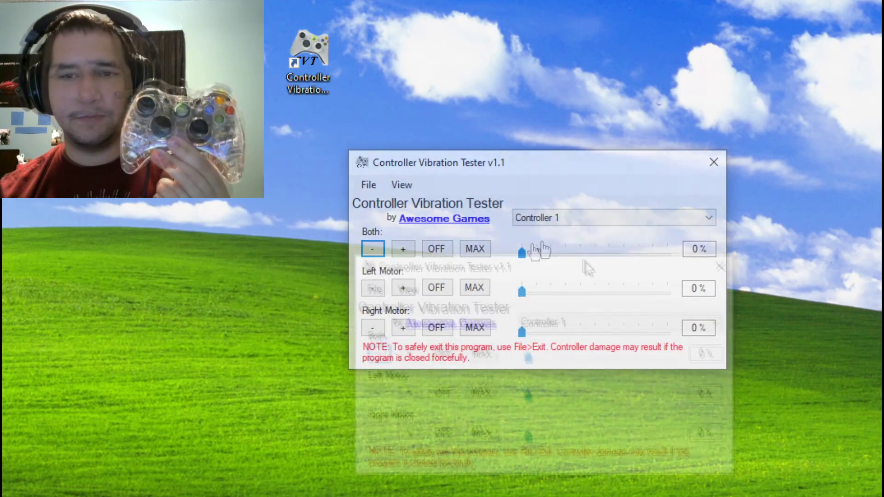
left_click(578, 217)
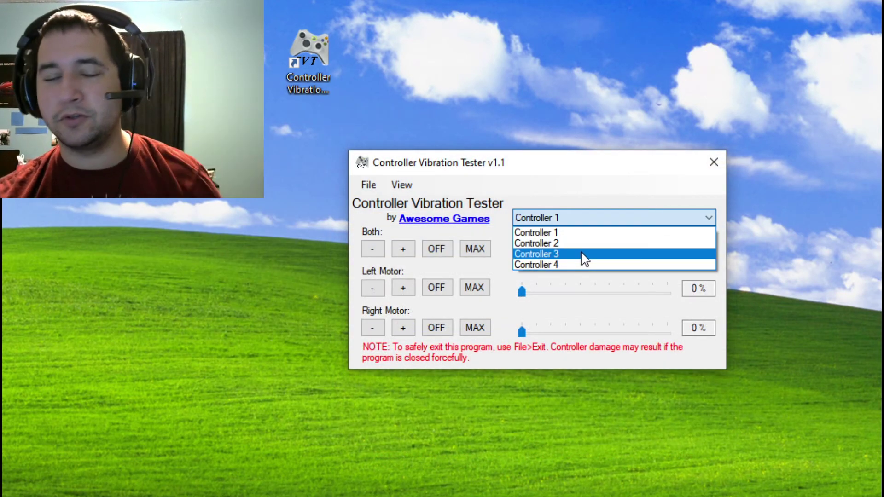
left_click(563, 206)
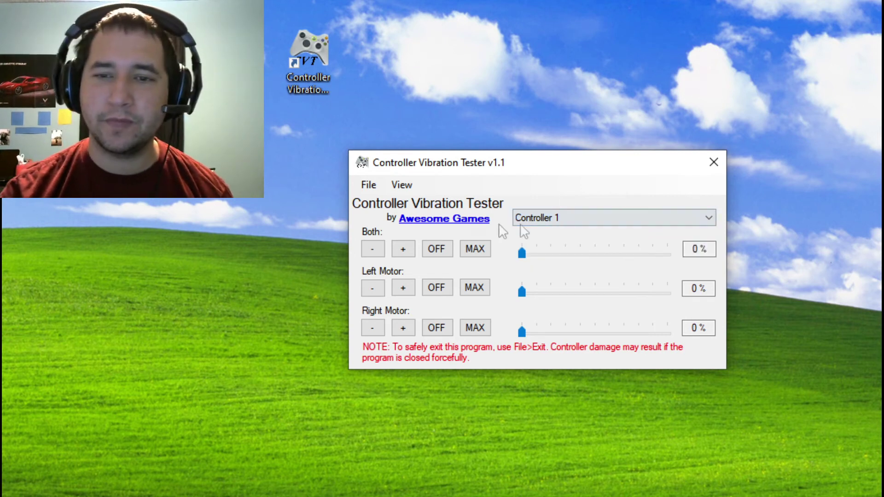
left_click(476, 221)
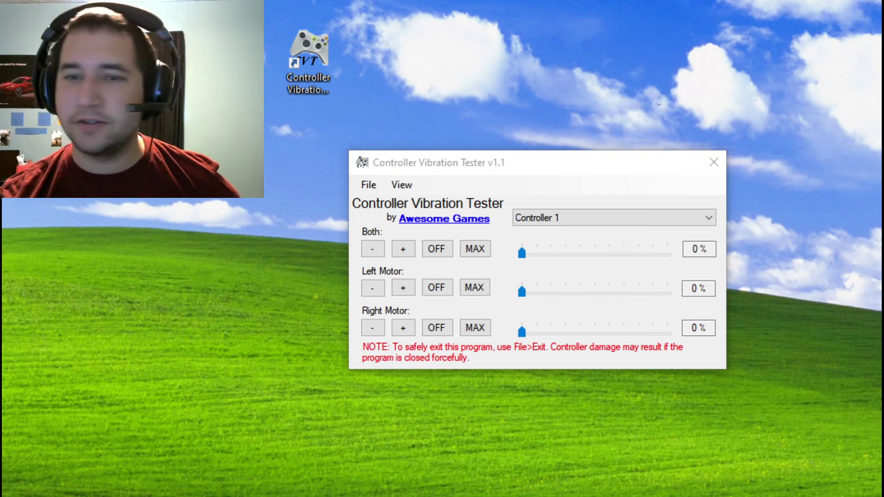
Step: Open the program's changelog with View > Changes
left_click(399, 185)
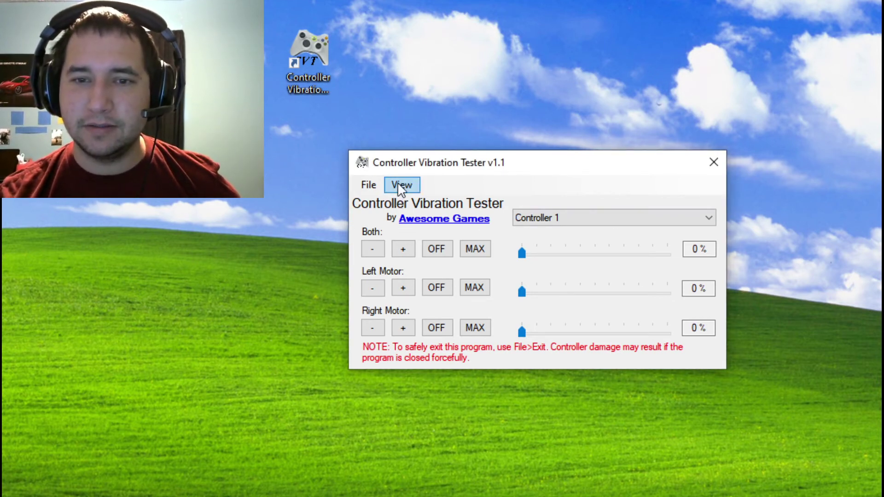
left_click(399, 185)
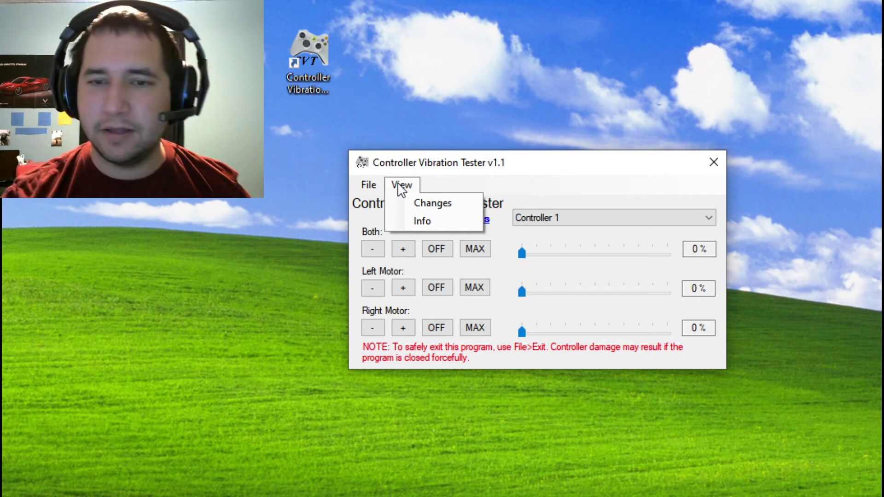
left_click(431, 207)
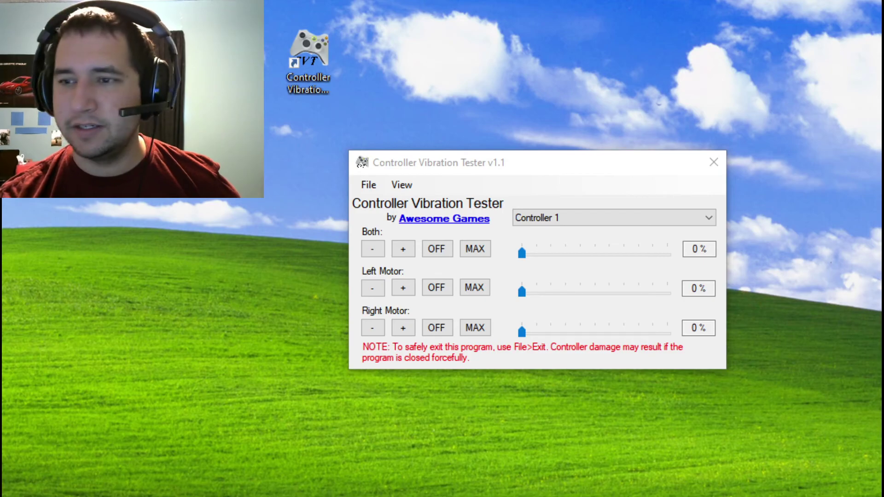
Step: Bring Chrome onscreen and scroll through the CVT changelog's version history, ending back at the top
left_click_drag(883, 96, 570, 38)
scroll(585, 197, "down", 2)
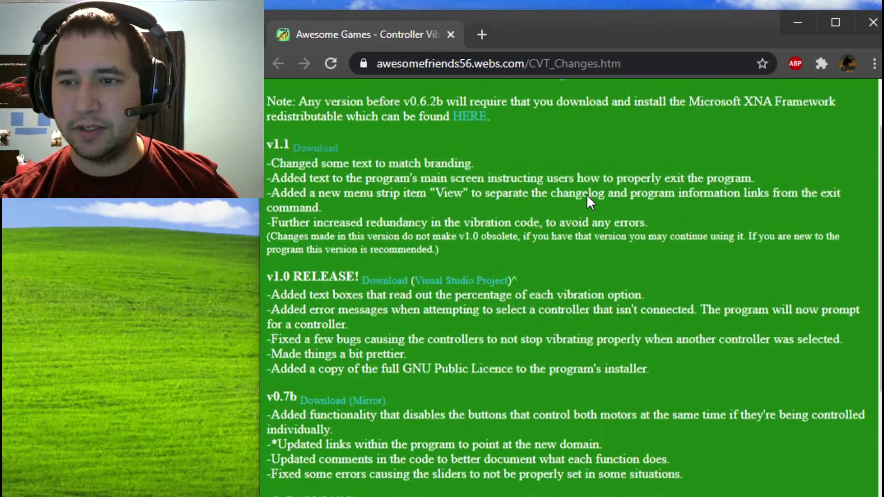
scroll(586, 194, "down", 5)
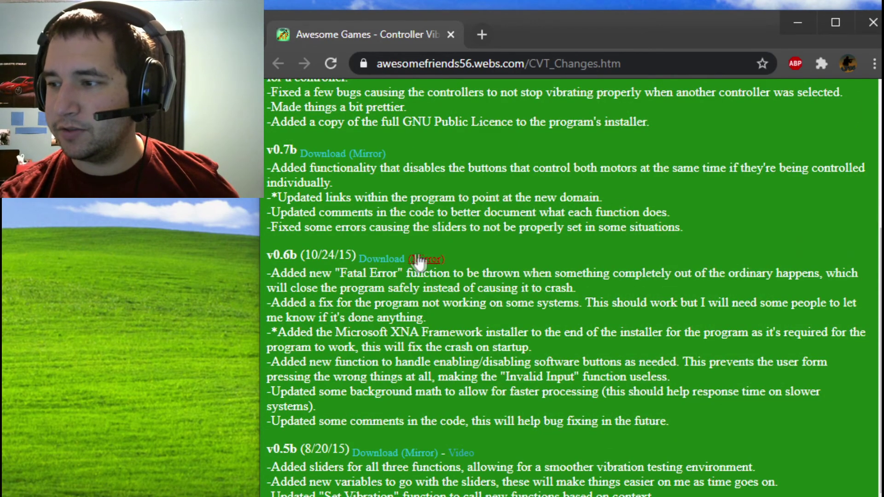
scroll(443, 208, "down", 8)
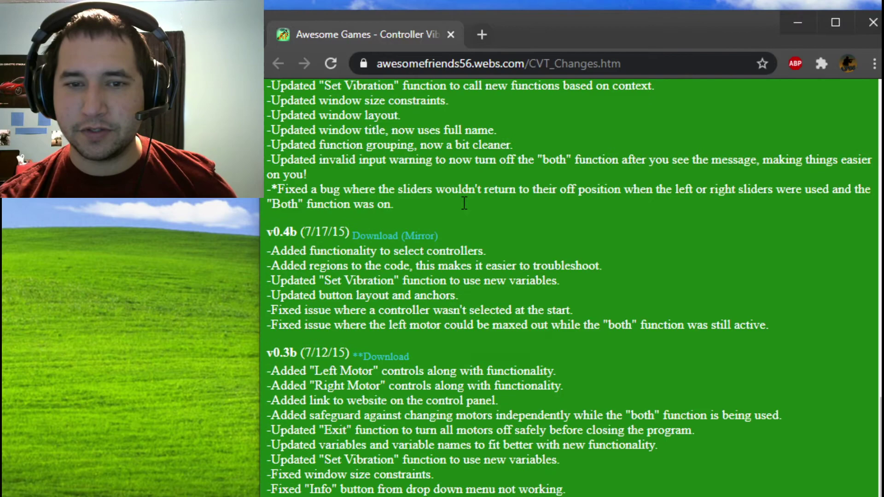
scroll(464, 203, "down", 3)
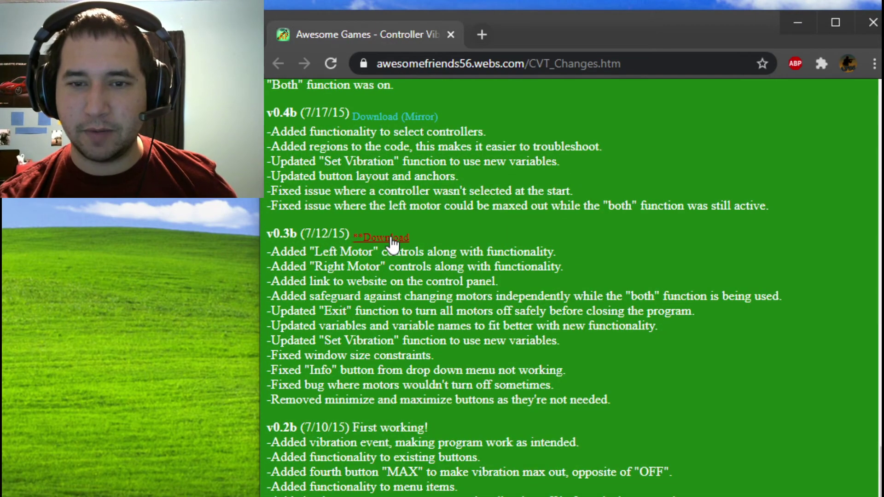
scroll(488, 258, "up", 10)
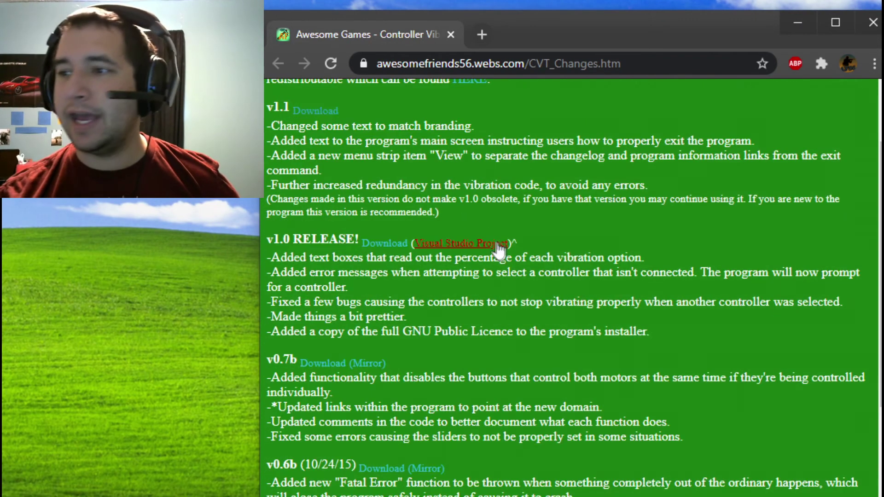
scroll(500, 252, "up", 2)
scroll(516, 255, "down", 9)
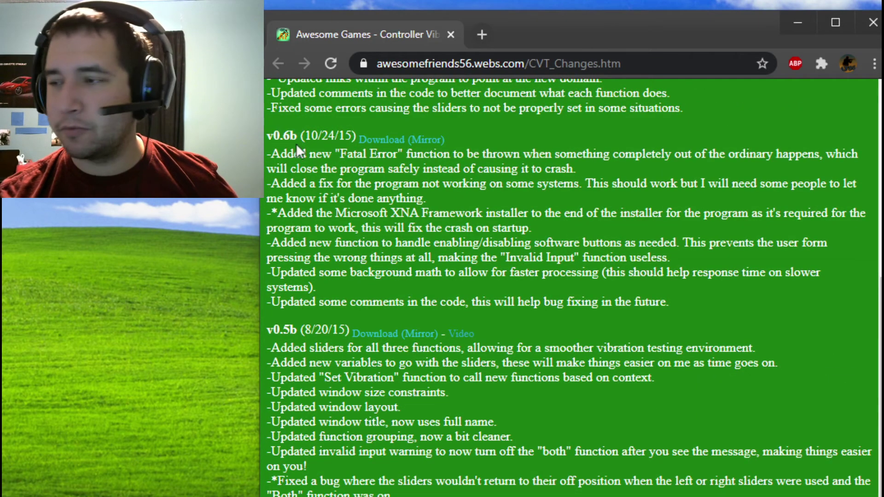
scroll(607, 422, "down", 8)
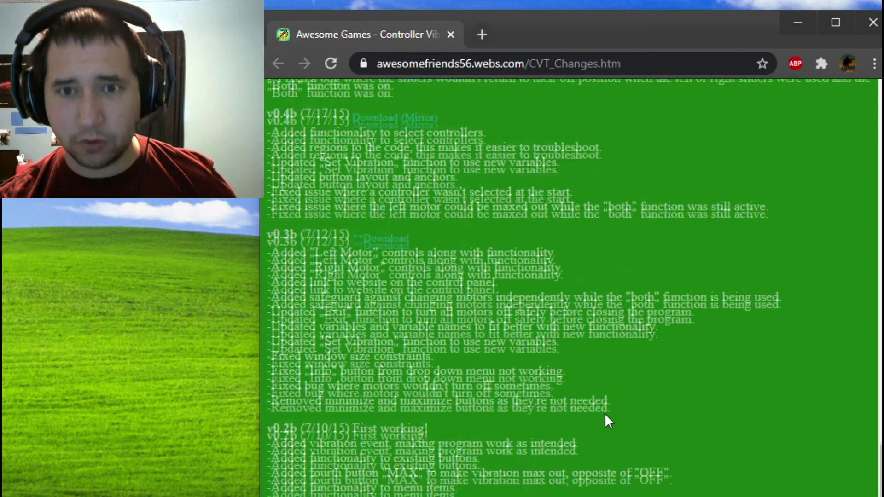
scroll(604, 413, "up", 20)
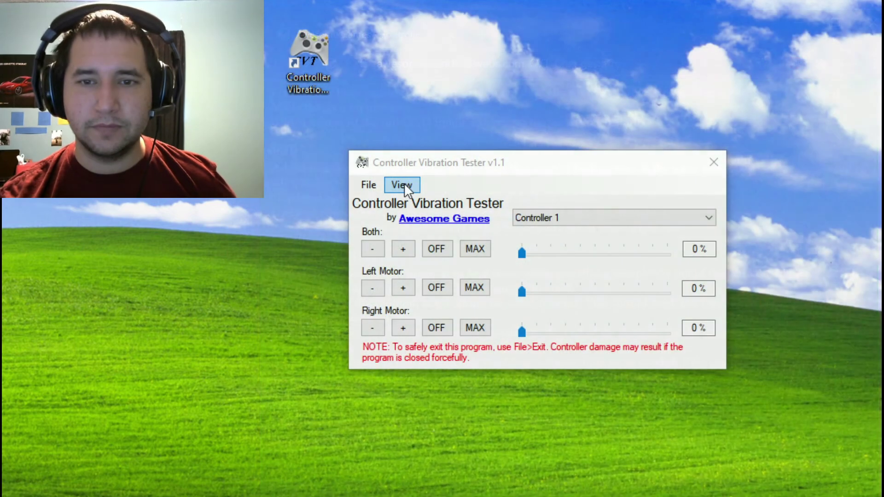
Step: View the Info box with the author and version v1.1 via View > Info, then close it with OK
left_click(402, 185)
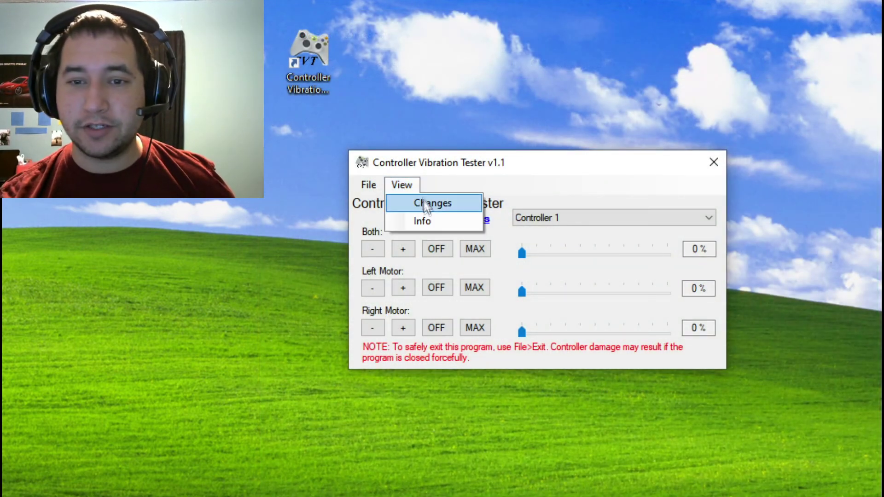
left_click(425, 223)
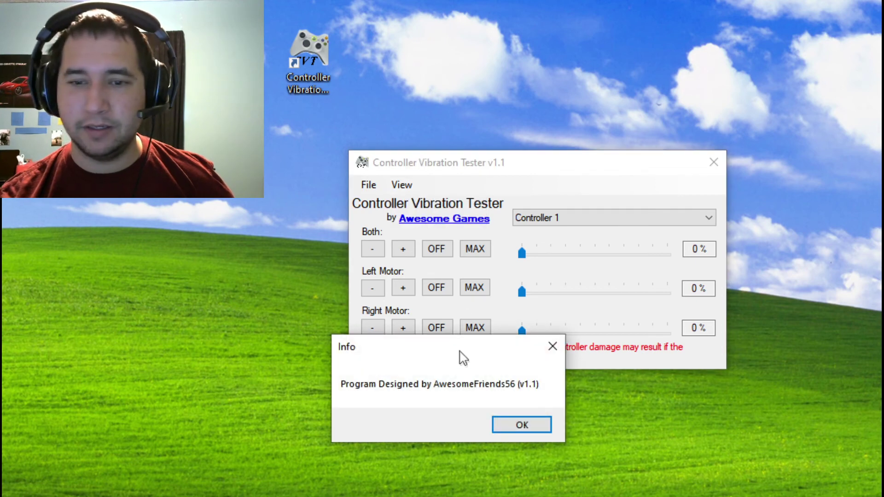
left_click_drag(459, 327, 477, 230)
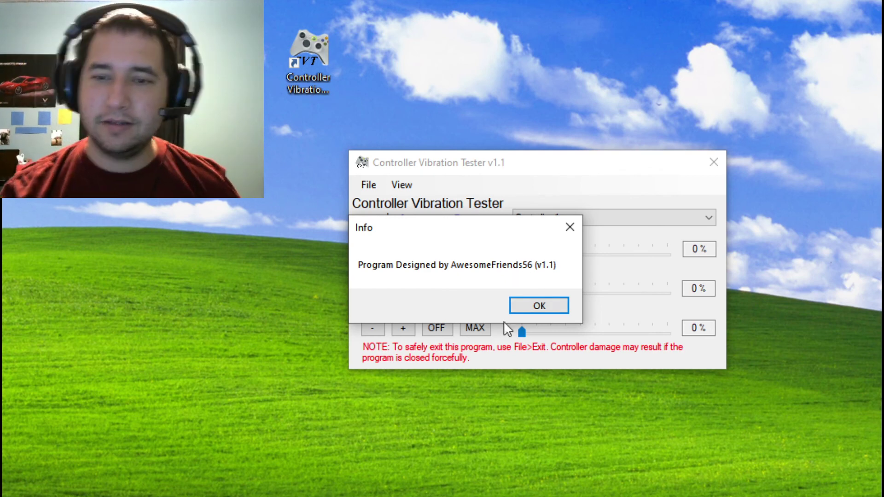
left_click(516, 307)
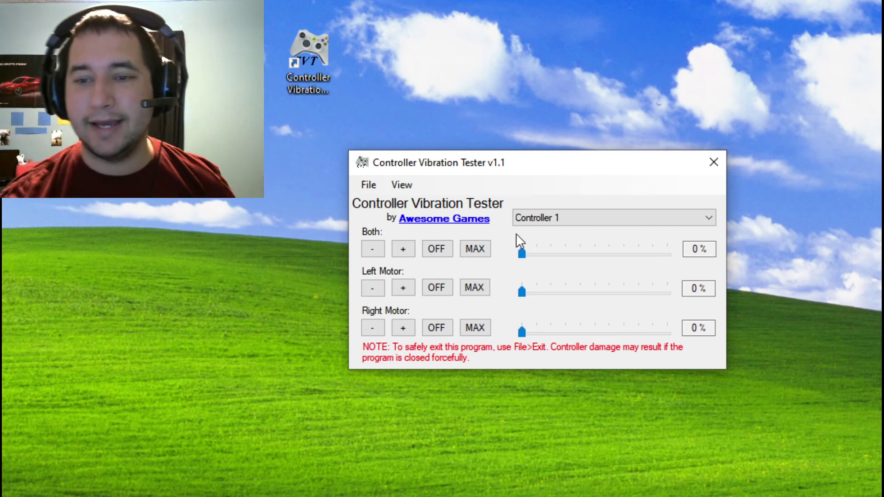
left_click(369, 186)
left_click(528, 185)
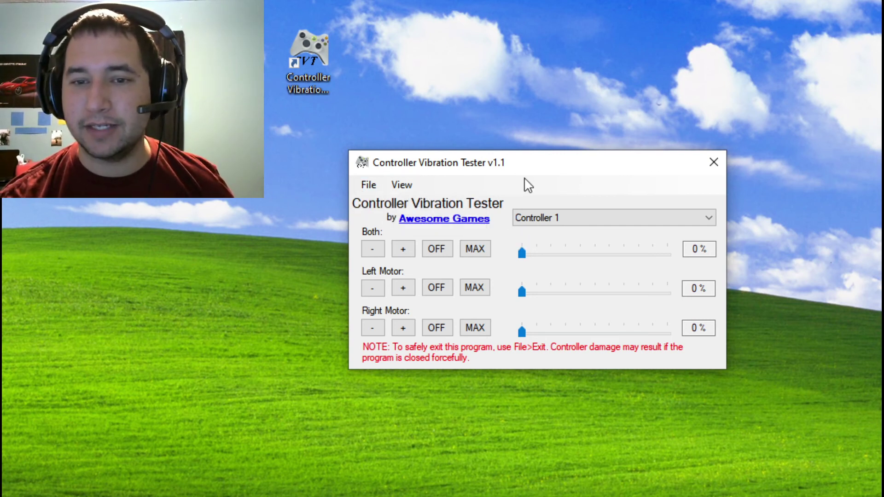